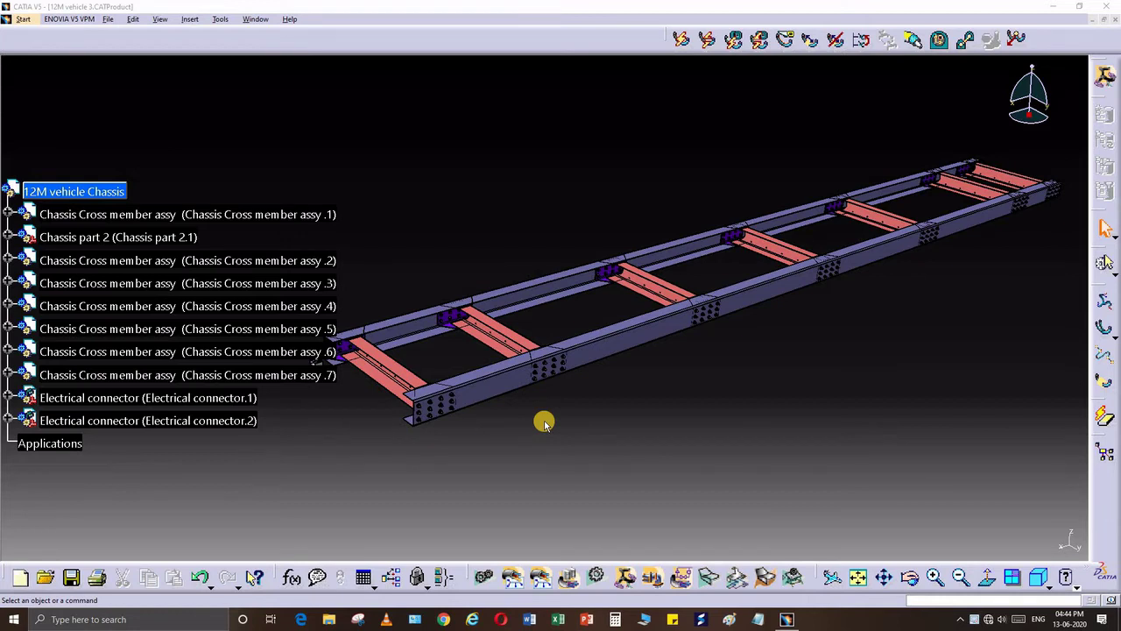
# - Insert a new product component under the 12M vehicle Chassis assembly
pyautogui.moveTo(625, 342); pyautogui.dragTo(245, 269, button='middle')
pyautogui.scroll(1, 230, 263)
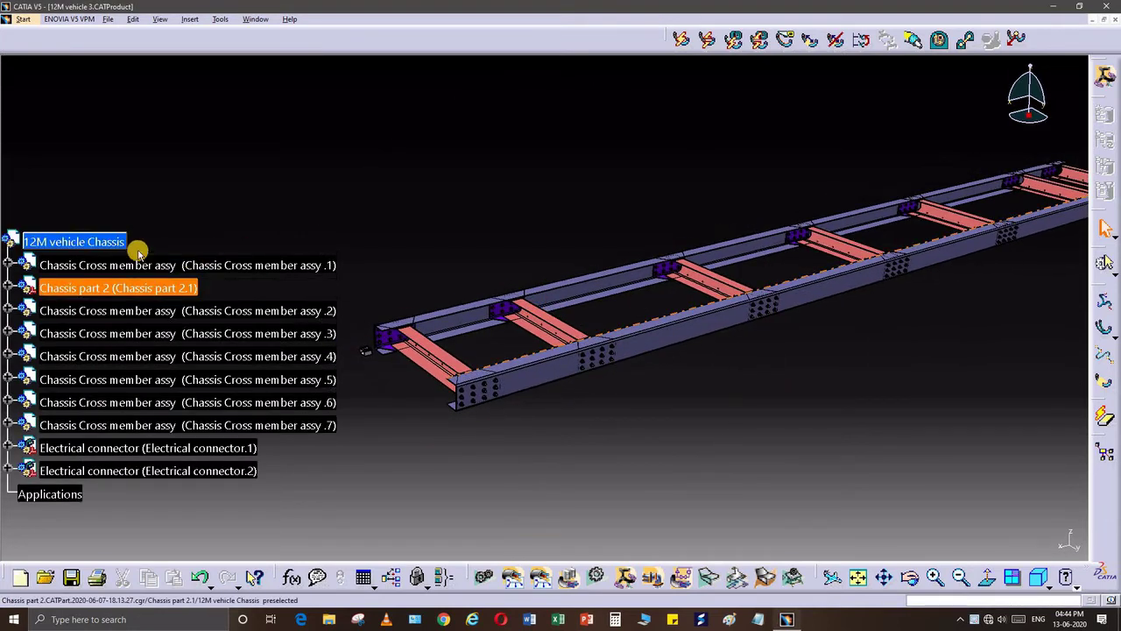
pyautogui.click(88, 244)
pyautogui.scroll(-1, 88, 306)
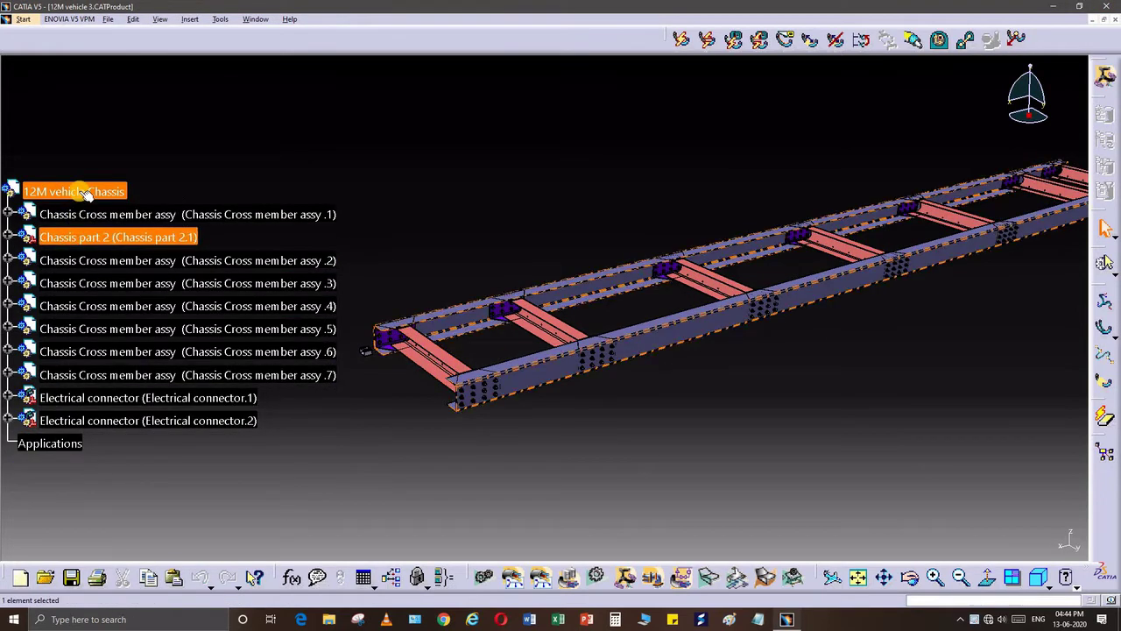
pyautogui.rightClick(81, 191)
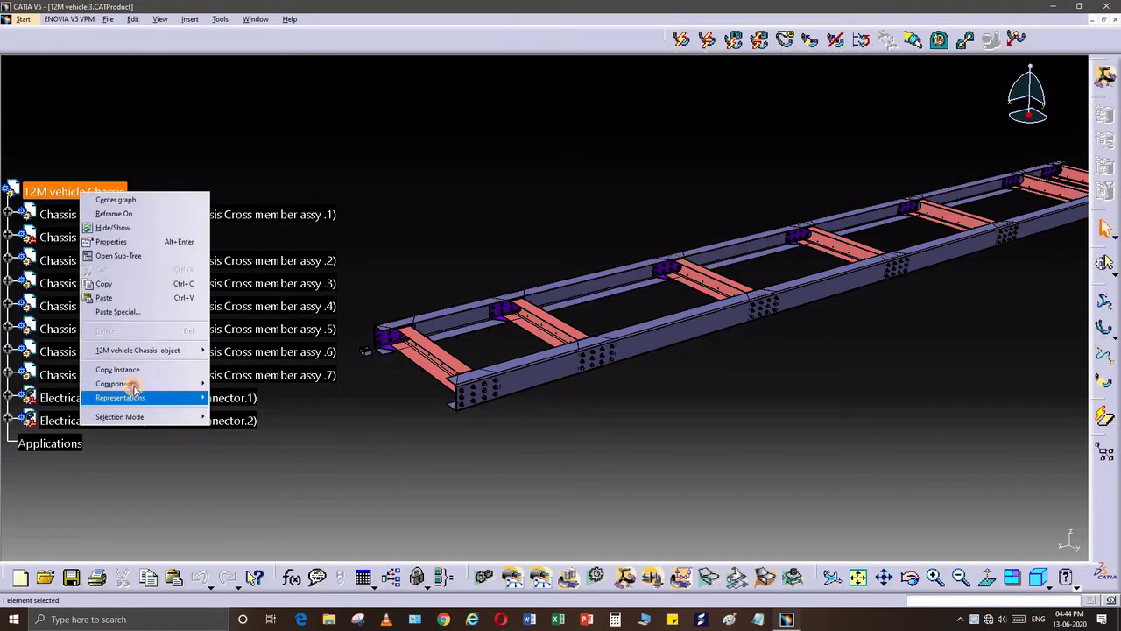
pyautogui.moveTo(176, 383)
pyautogui.click(249, 399)
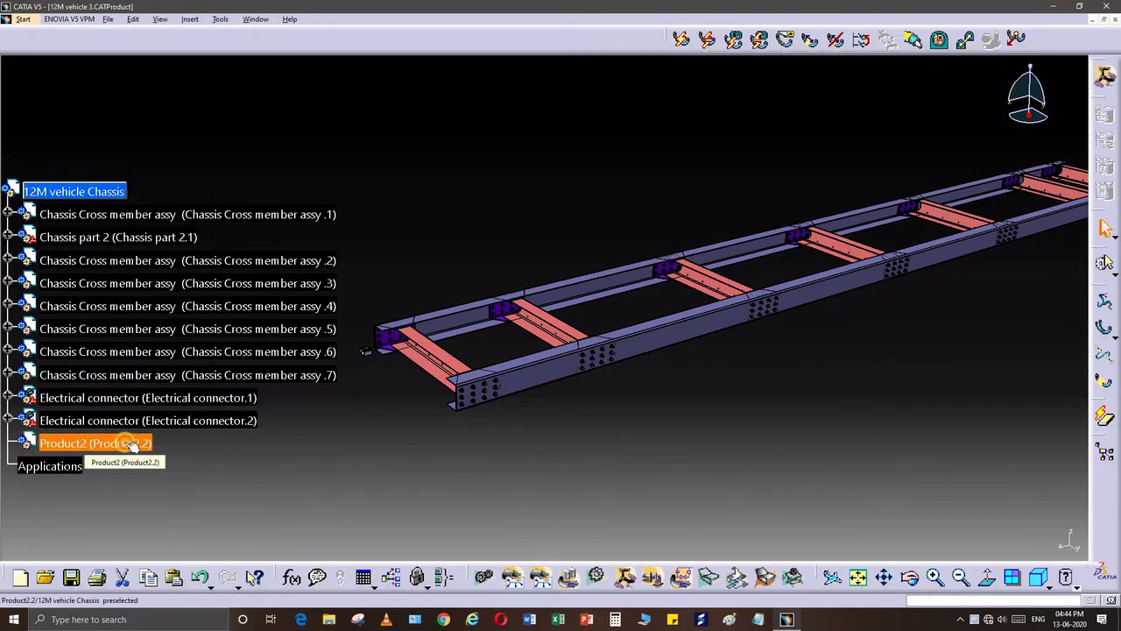
# - Start the Electrical Harness Assembly workbench and return to the 12M vehicle 3 product window
pyautogui.click(130, 444)
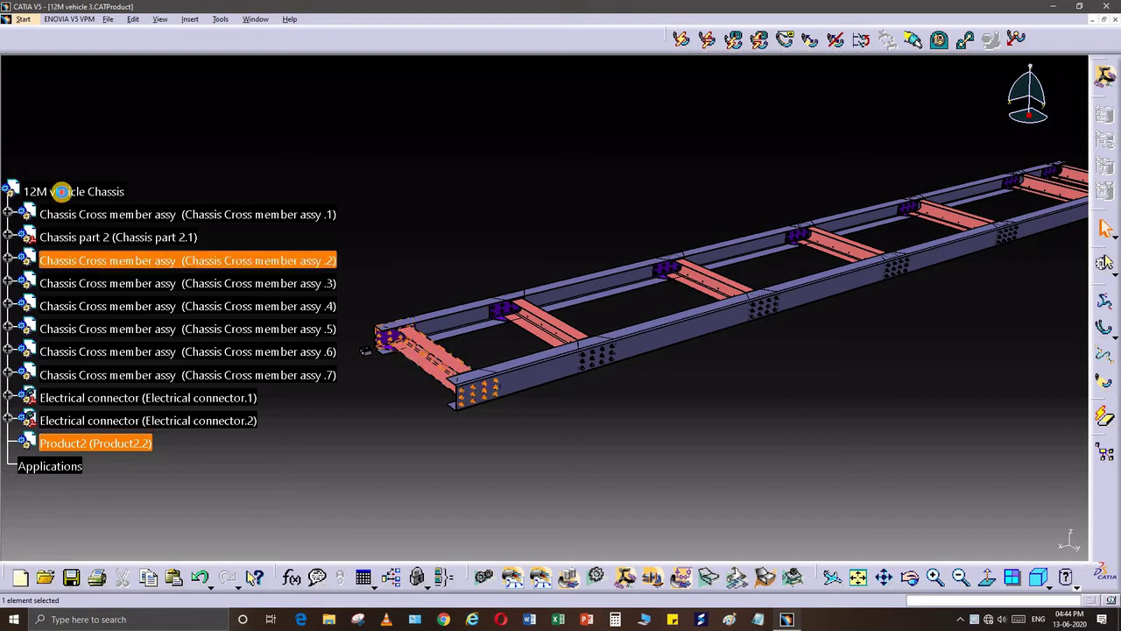
pyautogui.click(67, 191)
pyautogui.click(23, 19)
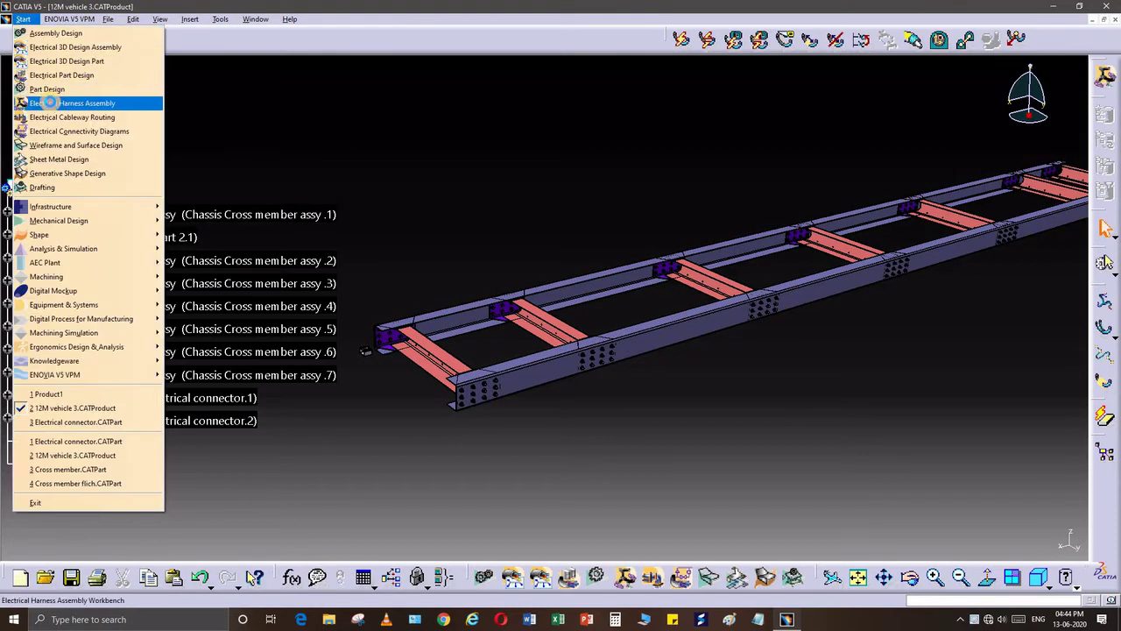
pyautogui.click(49, 102)
pyautogui.click(254, 19)
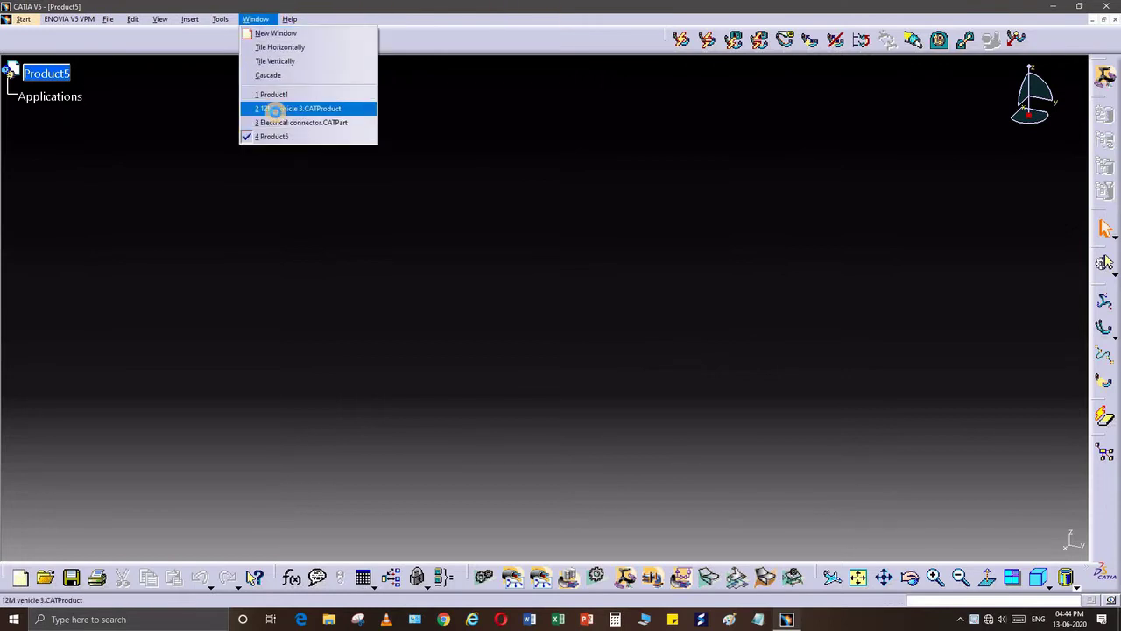
pyautogui.click(274, 110)
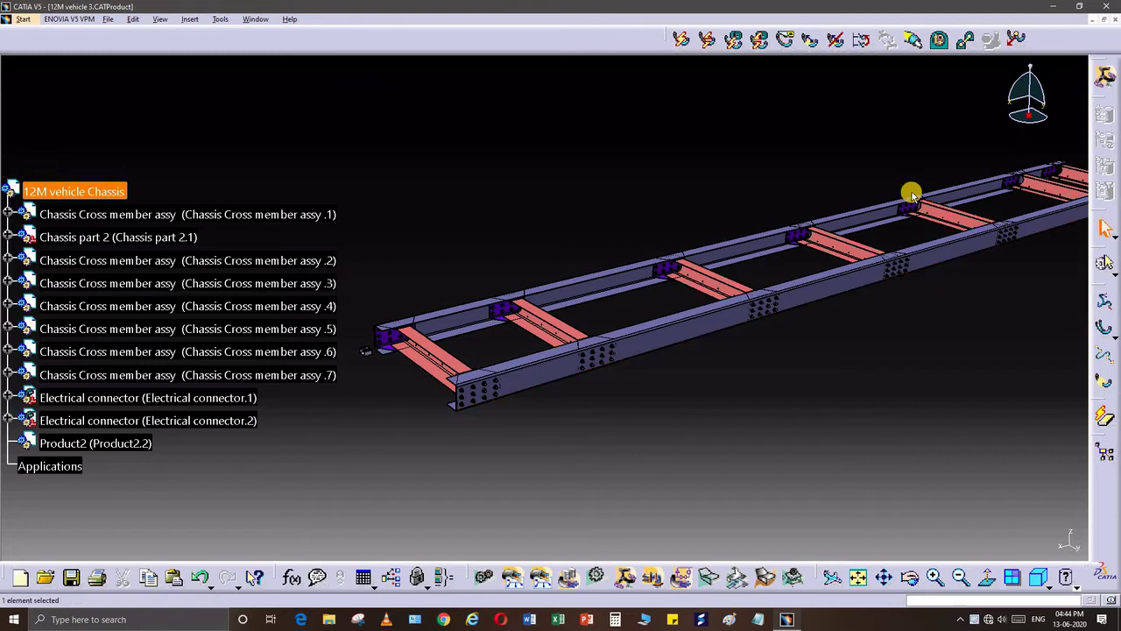
# - Convert the new Product2 component into a geometrical bundle
pyautogui.click(88, 444)
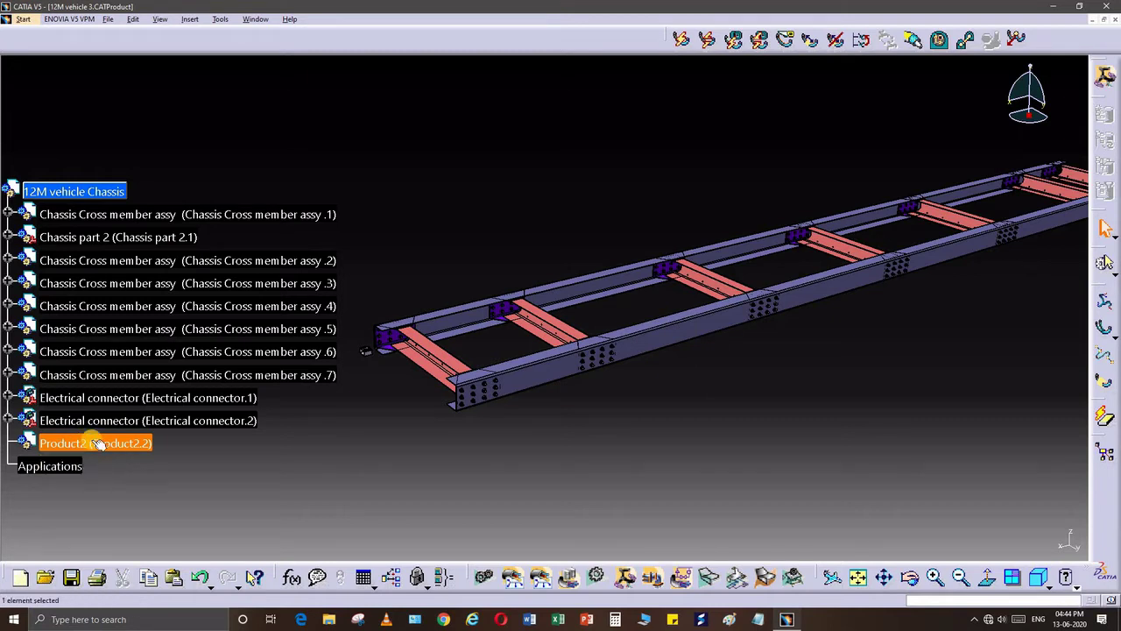
pyautogui.click(99, 444)
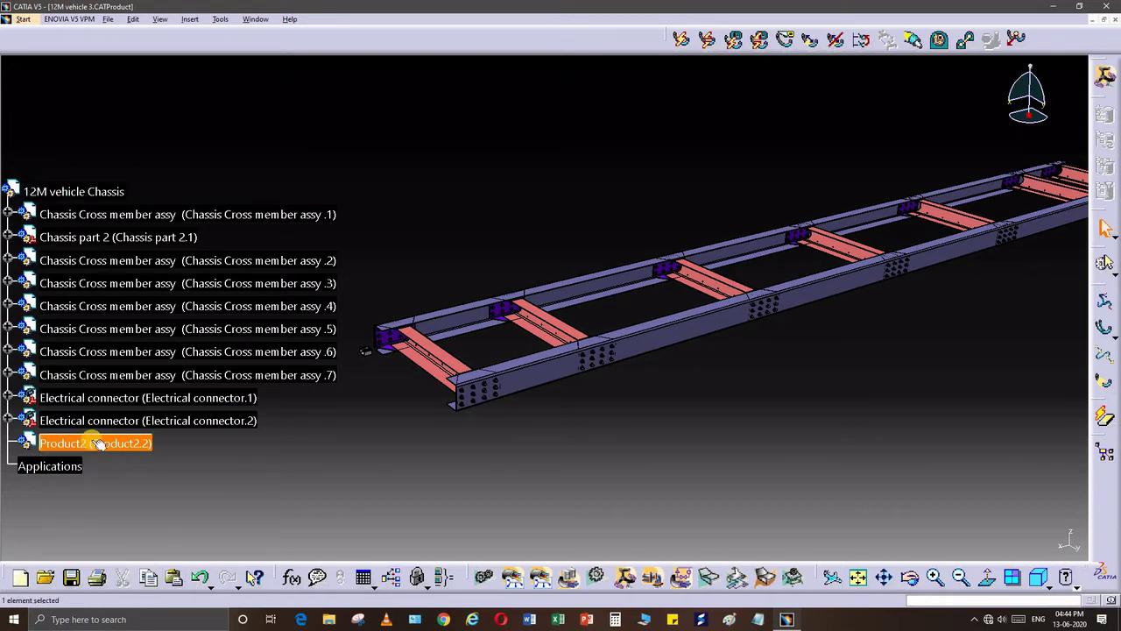
pyautogui.click(1108, 302)
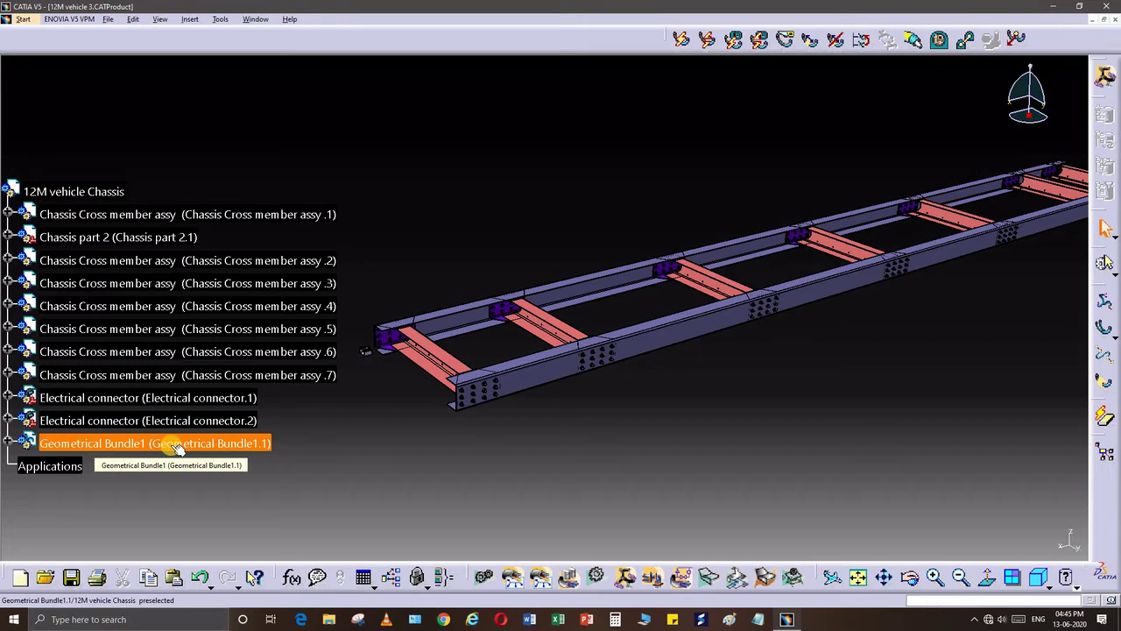
# - Create a multi-branchable segment in the geometrical bundle, name its branch Frame Harness with diameter 35 mm, and open its route definition
pyautogui.moveTo(567, 446); pyautogui.dragTo(1052, 333, button='middle')
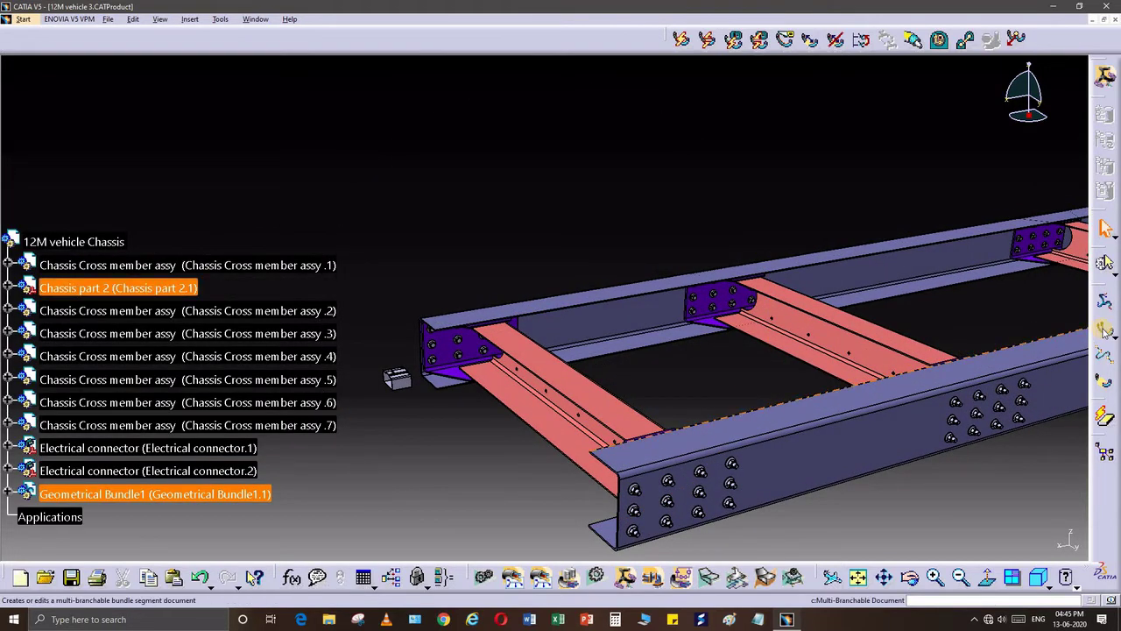
pyautogui.click(1105, 262)
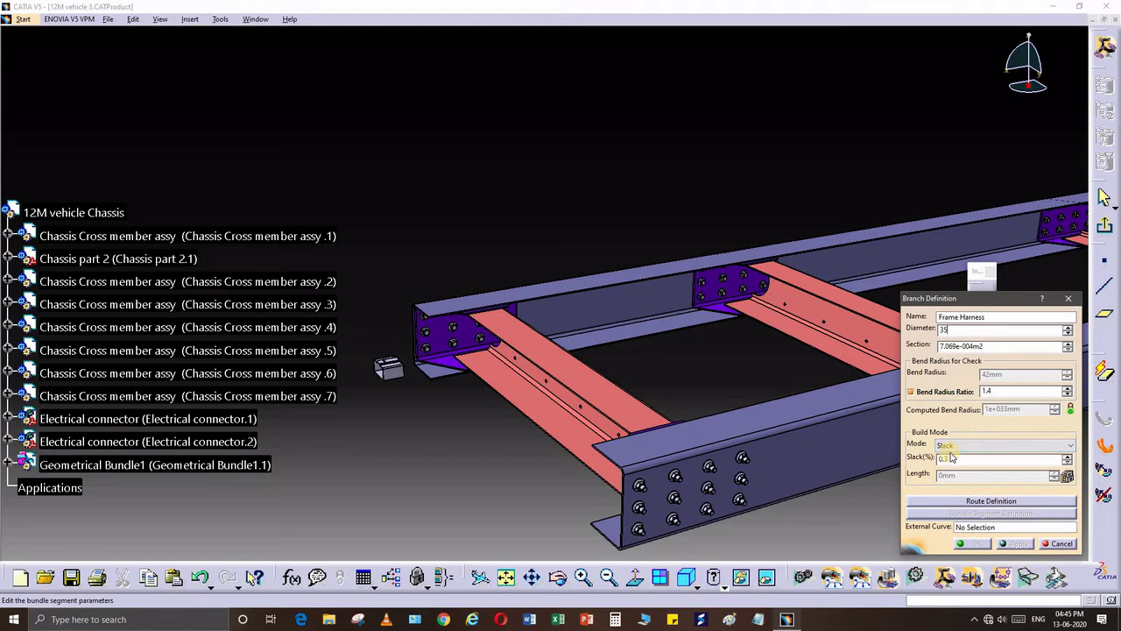
pyautogui.click(975, 503)
# - Customize the view mode so that wires and points are displayed in the model
pyautogui.moveTo(575, 443); pyautogui.dragTo(580, 255, button='middle')
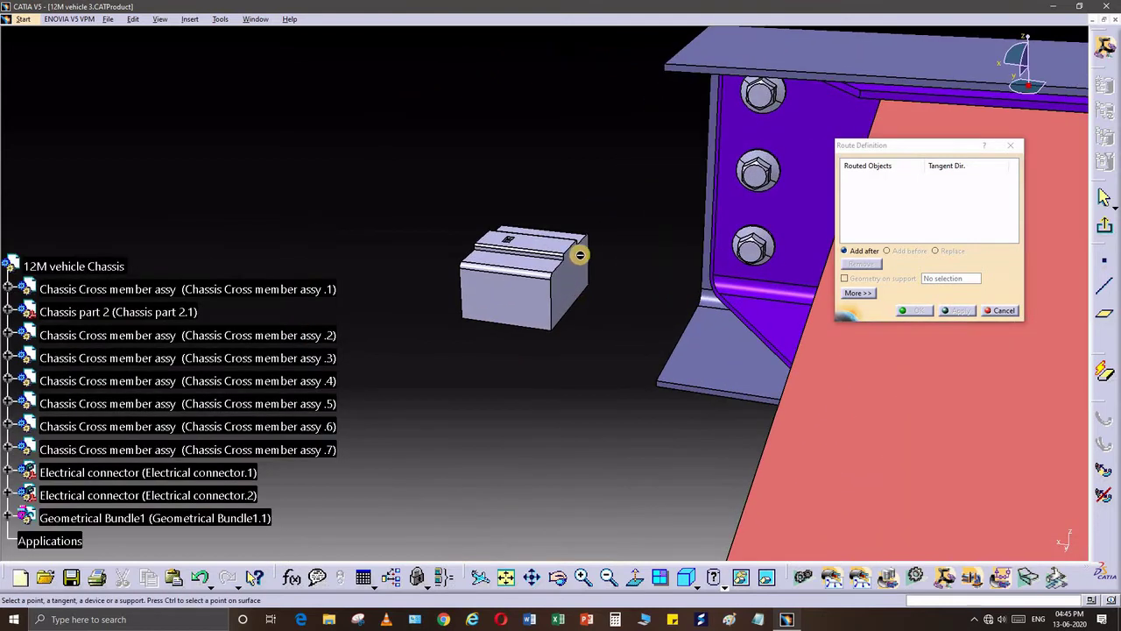
pyautogui.moveTo(724, 387); pyautogui.dragTo(663, 383, button='middle')
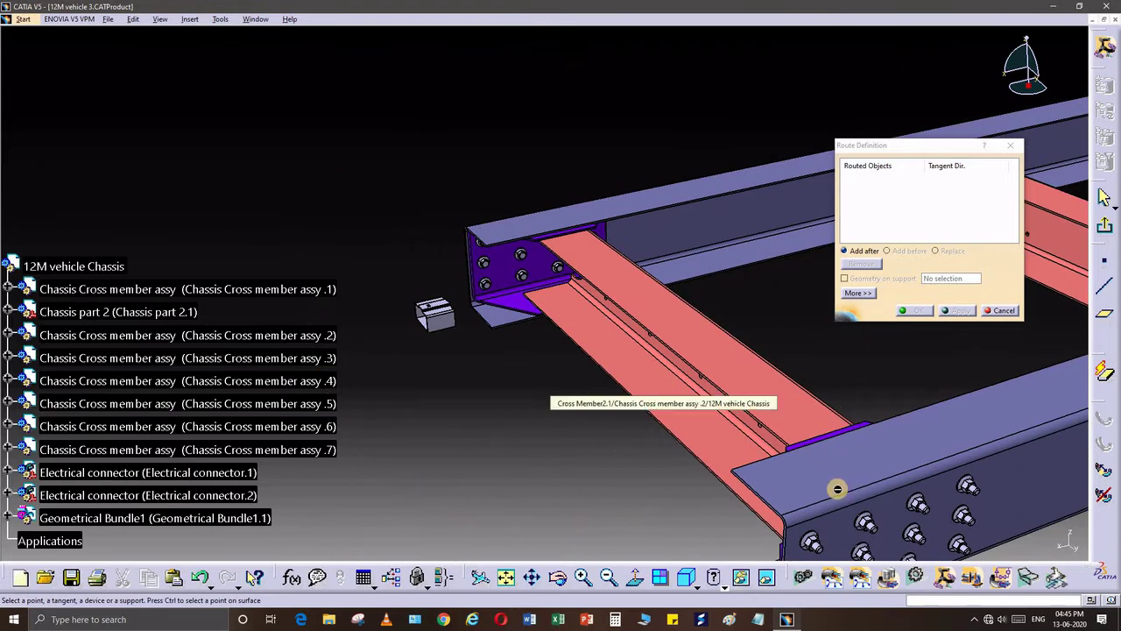
pyautogui.click(726, 589)
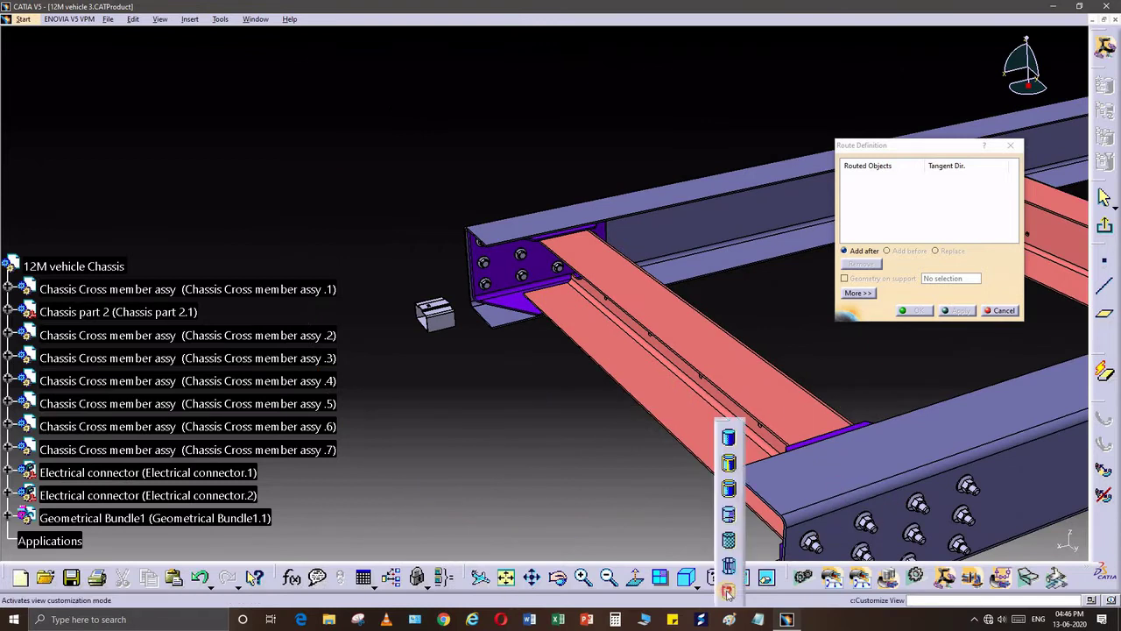
pyautogui.click(730, 593)
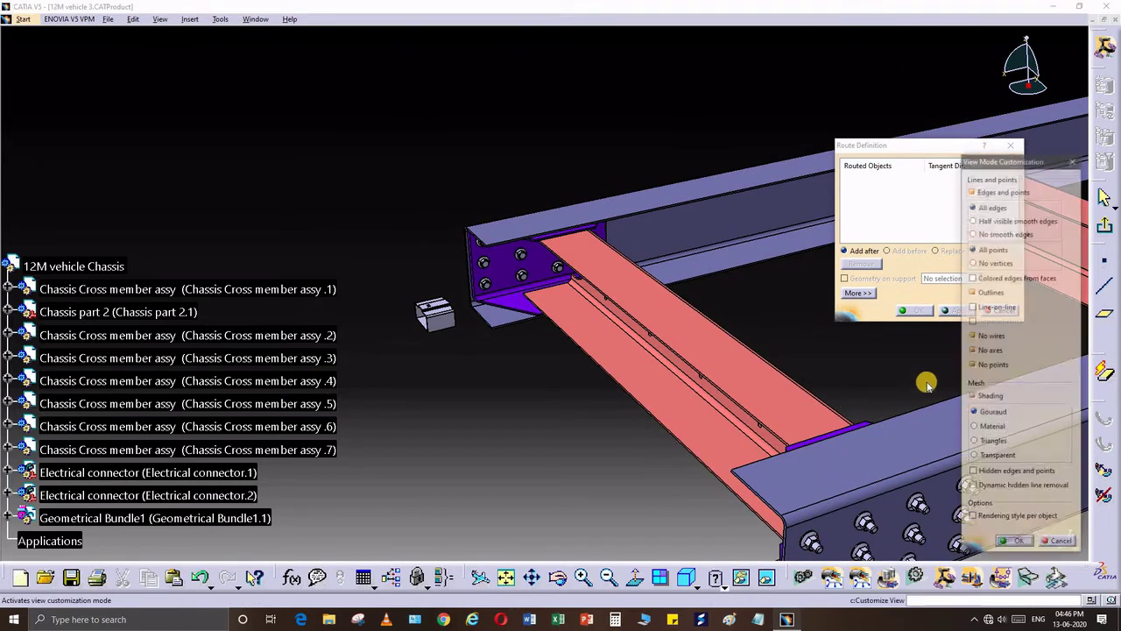
pyautogui.click(991, 336)
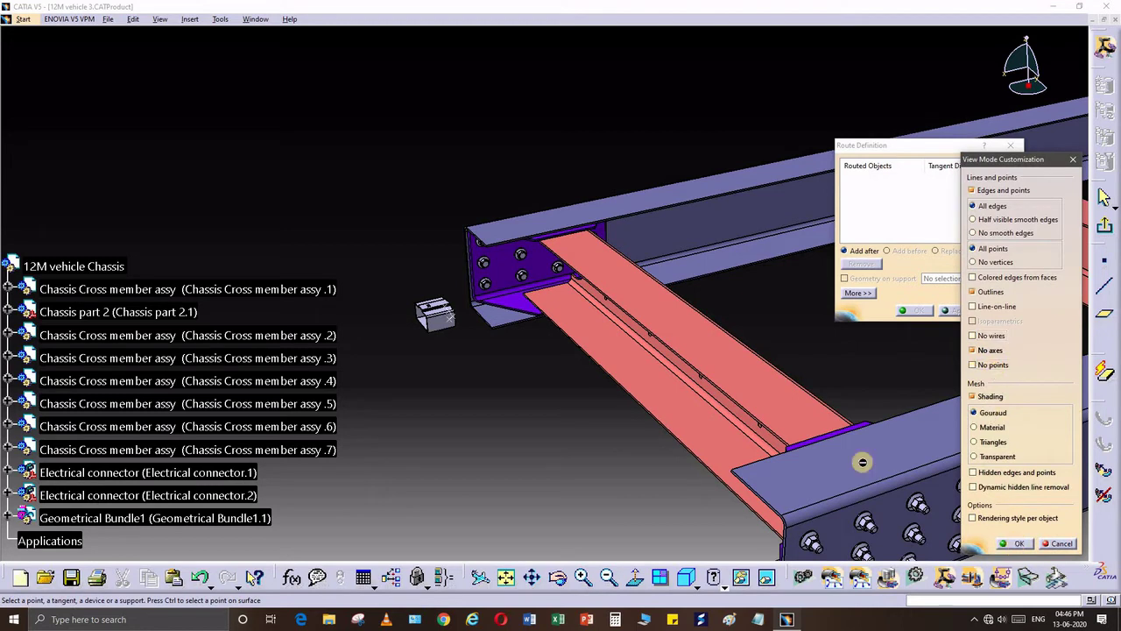
pyautogui.click(1018, 543)
# - Start the route at the point on the connector's rear face and add a second point on the first cross member's lower flange
pyautogui.moveTo(488, 382); pyautogui.dragTo(601, 258, button='middle')
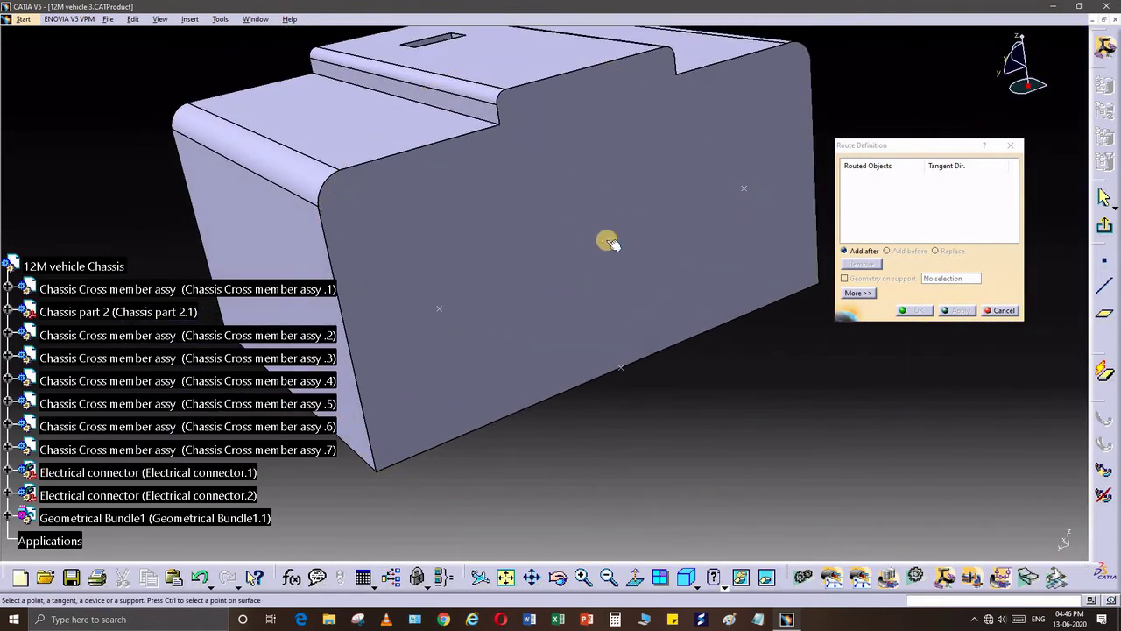
pyautogui.click(607, 233)
pyautogui.moveTo(582, 352); pyautogui.dragTo(599, 383, button='middle')
pyautogui.scroll(1, 598, 382)
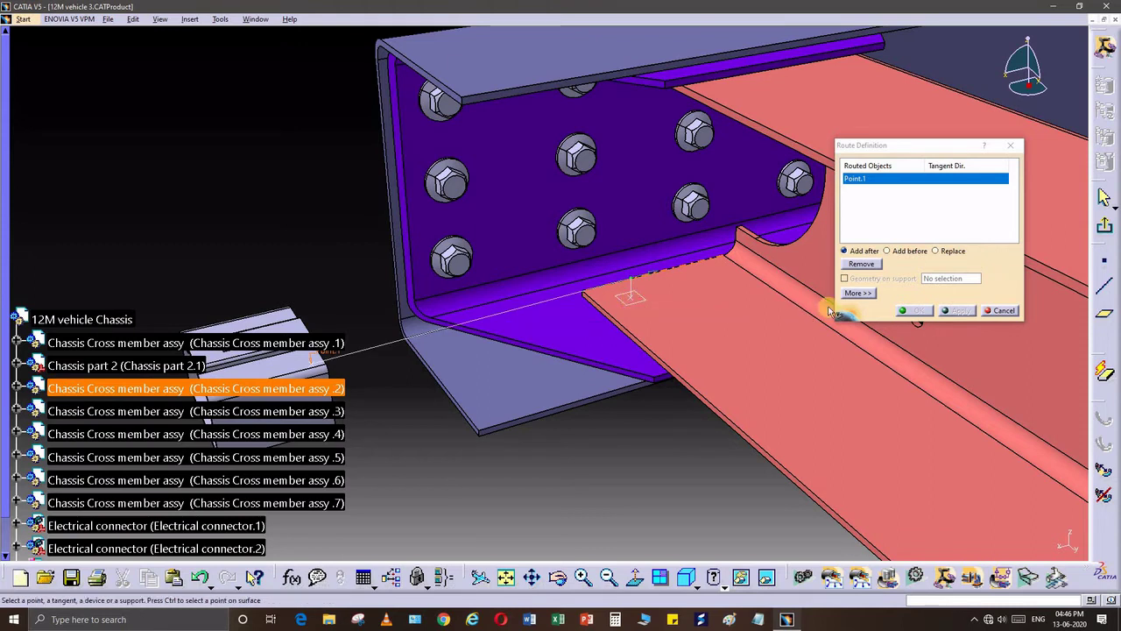
pyautogui.click(630, 299)
# - Add route points along the side rail's lower flange from the first cross member past the second, with a 1 mm automatic safety margin
pyautogui.moveTo(550, 471); pyautogui.dragTo(515, 303, button='middle')
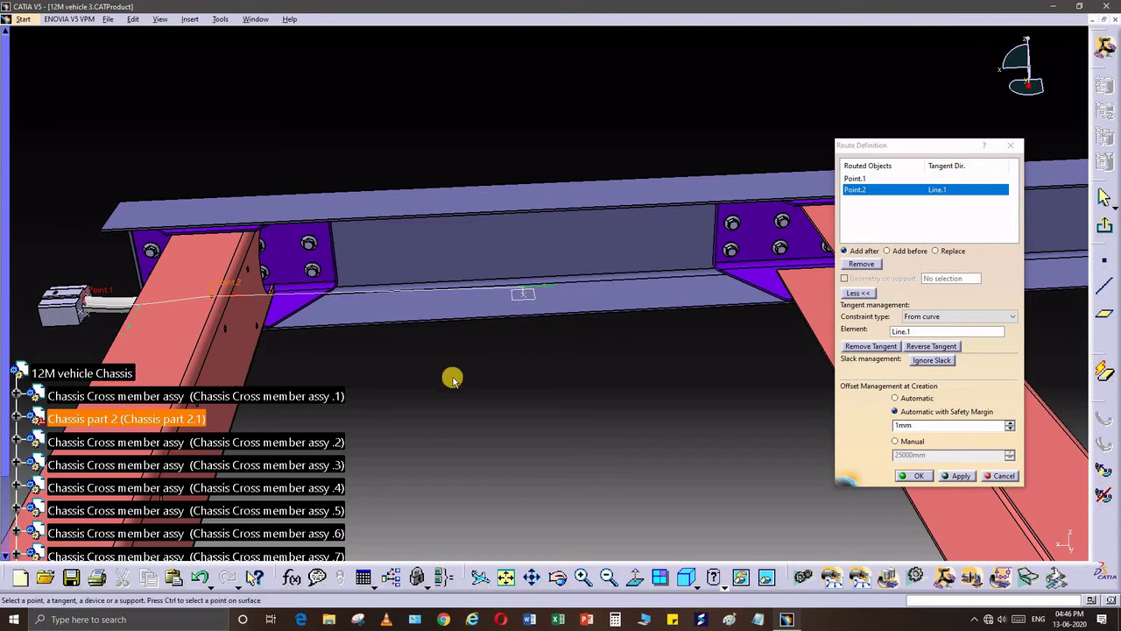
pyautogui.click(523, 296)
pyautogui.moveTo(719, 284); pyautogui.dragTo(587, 309, button='middle')
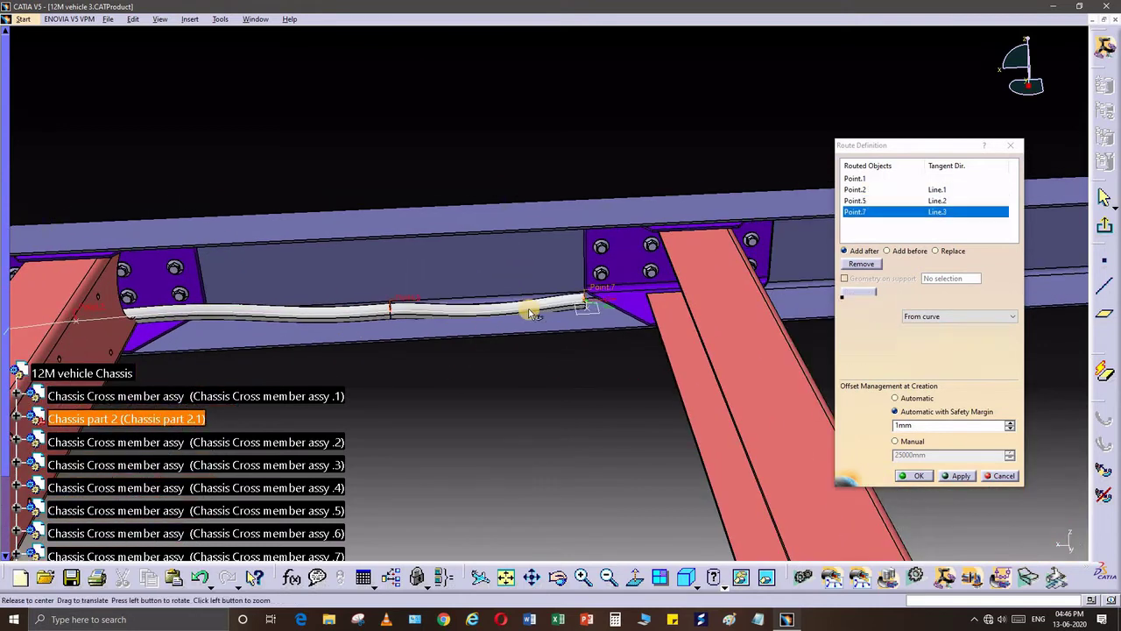
pyautogui.click(587, 300)
pyautogui.click(569, 295)
pyautogui.click(598, 293)
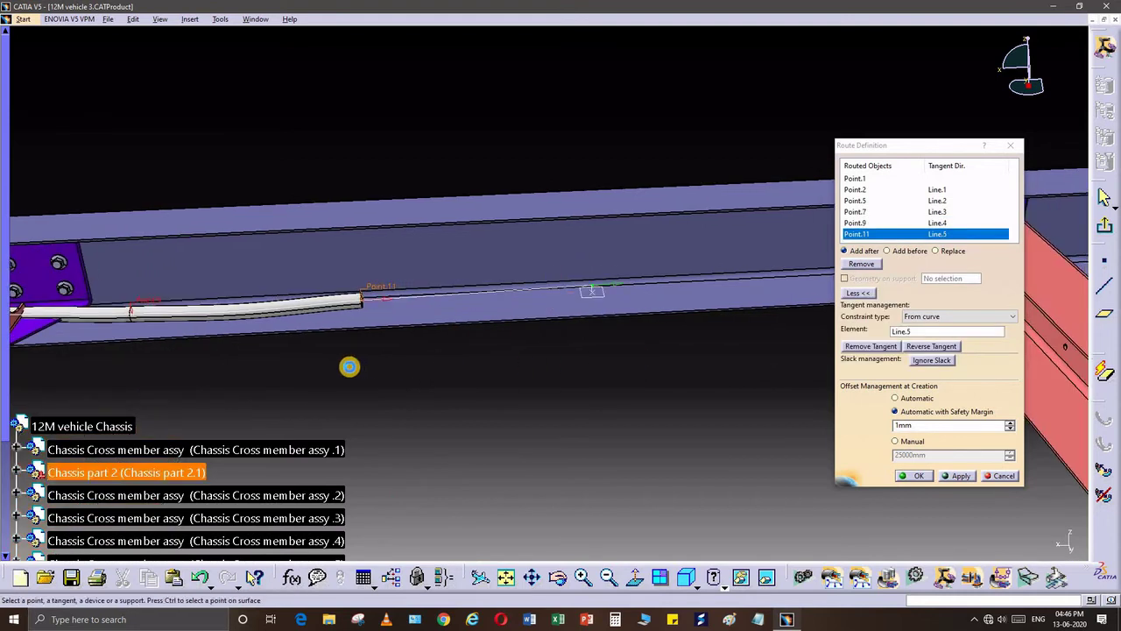
# - Continue the route along the side rail's lower flange, past the third cross member to just before the fourth
pyautogui.click(591, 296)
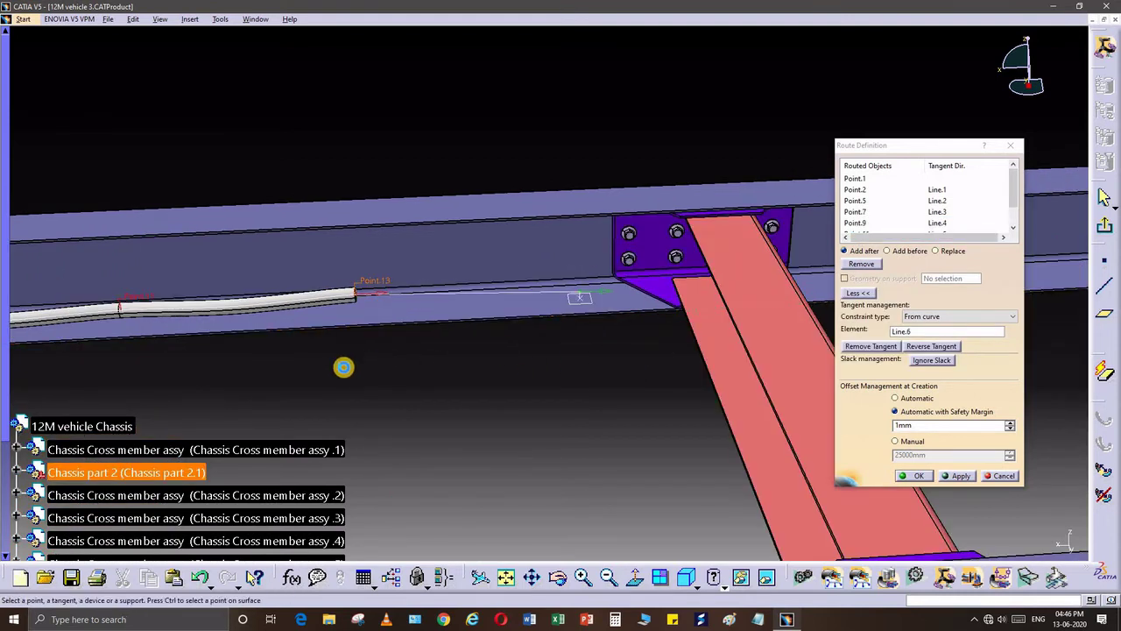
pyautogui.click(555, 306)
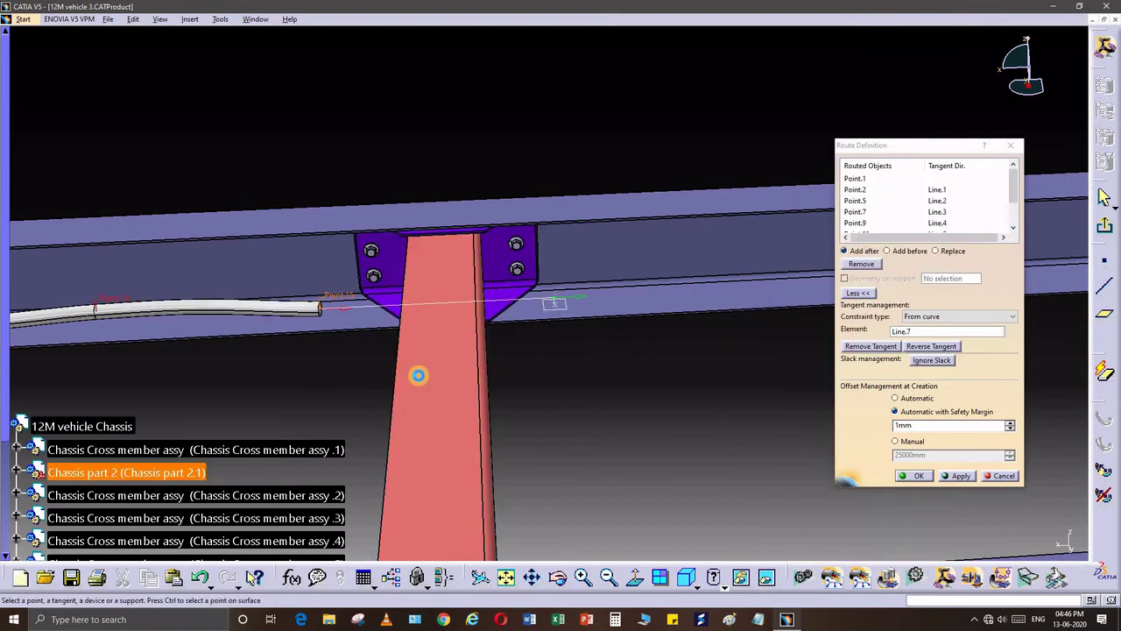
pyautogui.click(521, 308)
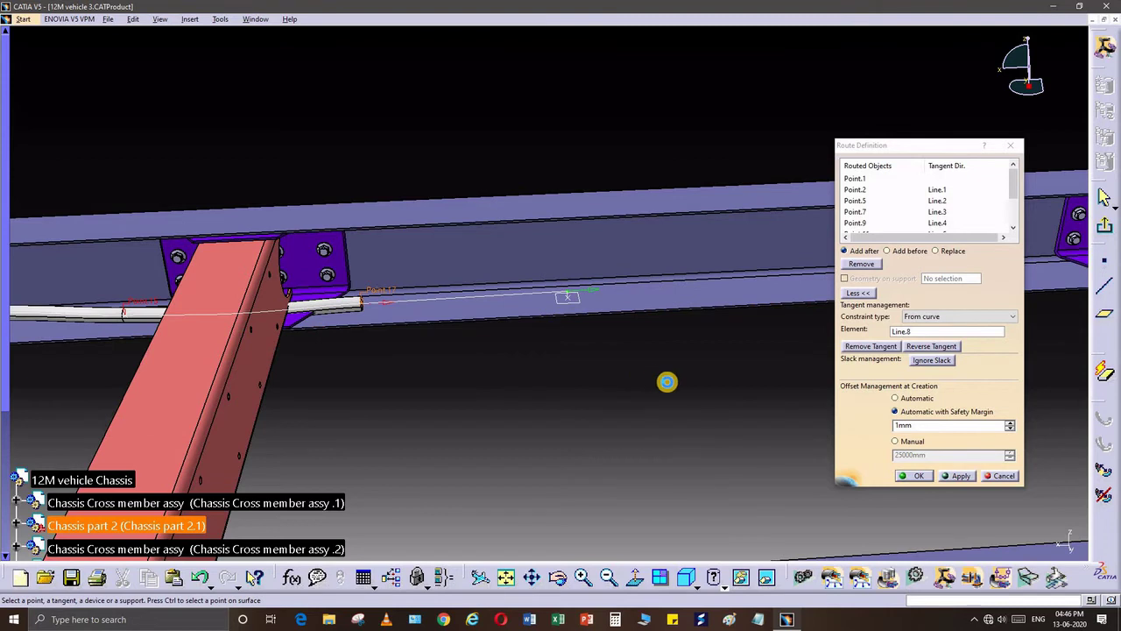
pyautogui.click(490, 318)
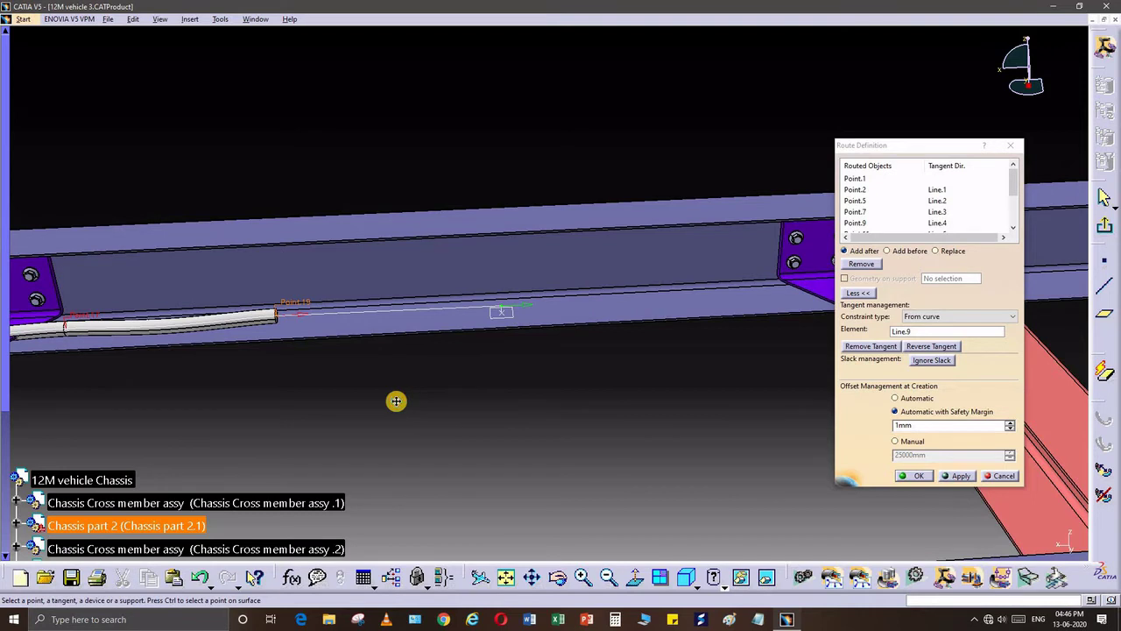
pyautogui.keyDown('ctrl'); pyautogui.moveTo(566, 336); pyautogui.dragTo(565, 322, button='middle'); pyautogui.keyUp('ctrl')
pyautogui.click(563, 323)
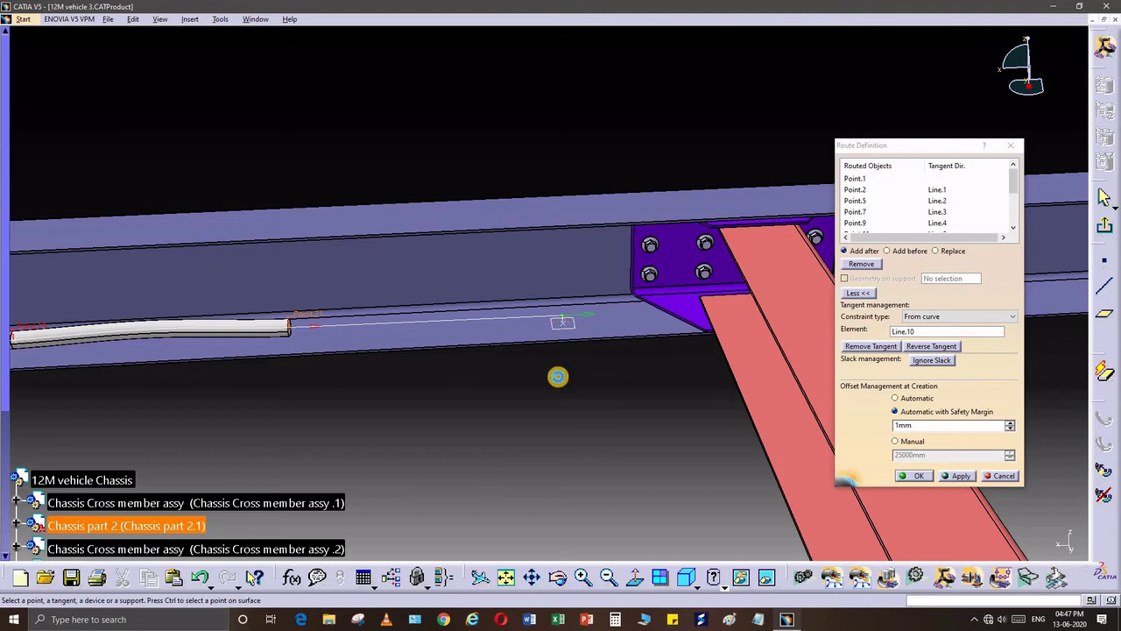
# - Add a route point on the bolted connection plate at the fourth cross member
pyautogui.moveTo(638, 328); pyautogui.dragTo(508, 312, button='middle')
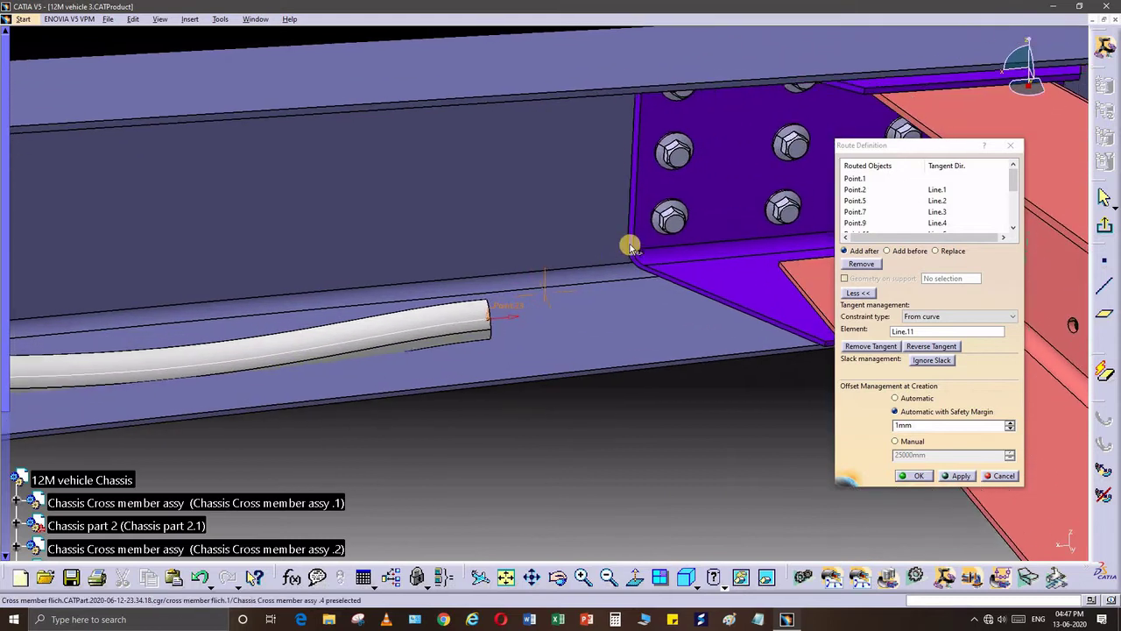
pyautogui.moveTo(718, 205); pyautogui.dragTo(641, 215, button='middle')
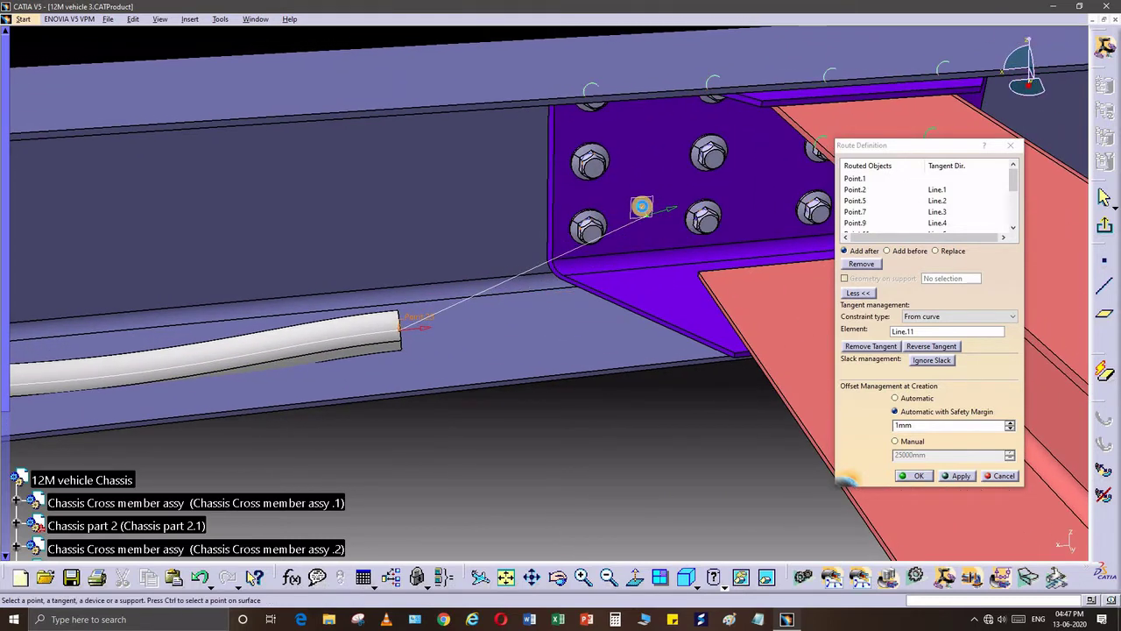
pyautogui.click(642, 206)
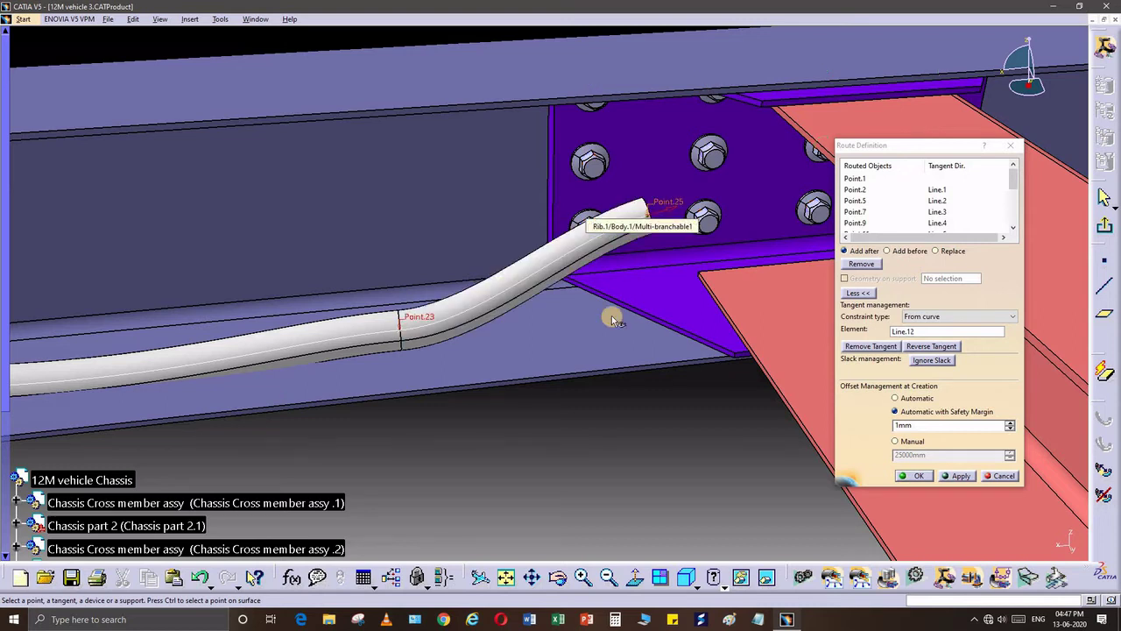
# - Continue the route with three points along the side rail's lower flange between the fourth and fifth cross members
pyautogui.moveTo(739, 297); pyautogui.dragTo(598, 305, button='middle')
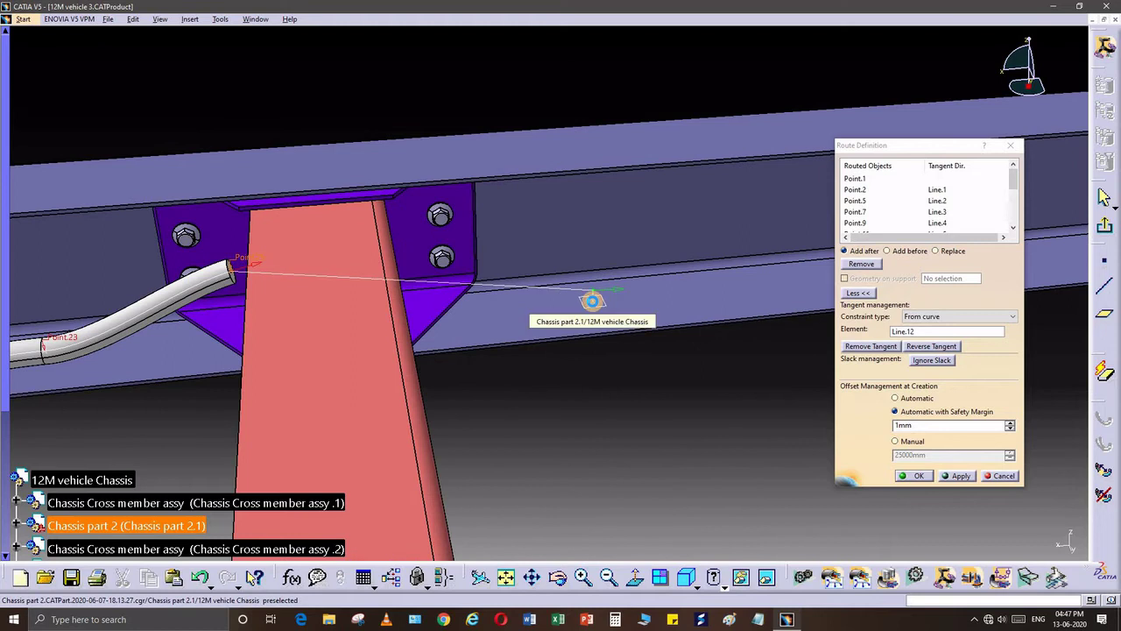
pyautogui.click(592, 300)
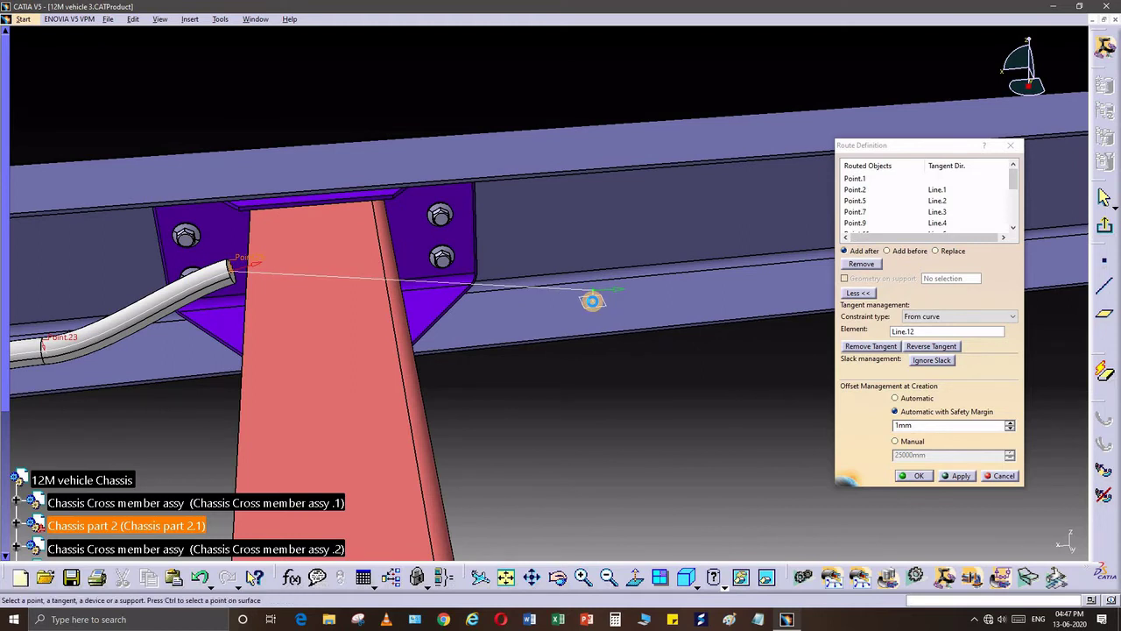
pyautogui.click(593, 301)
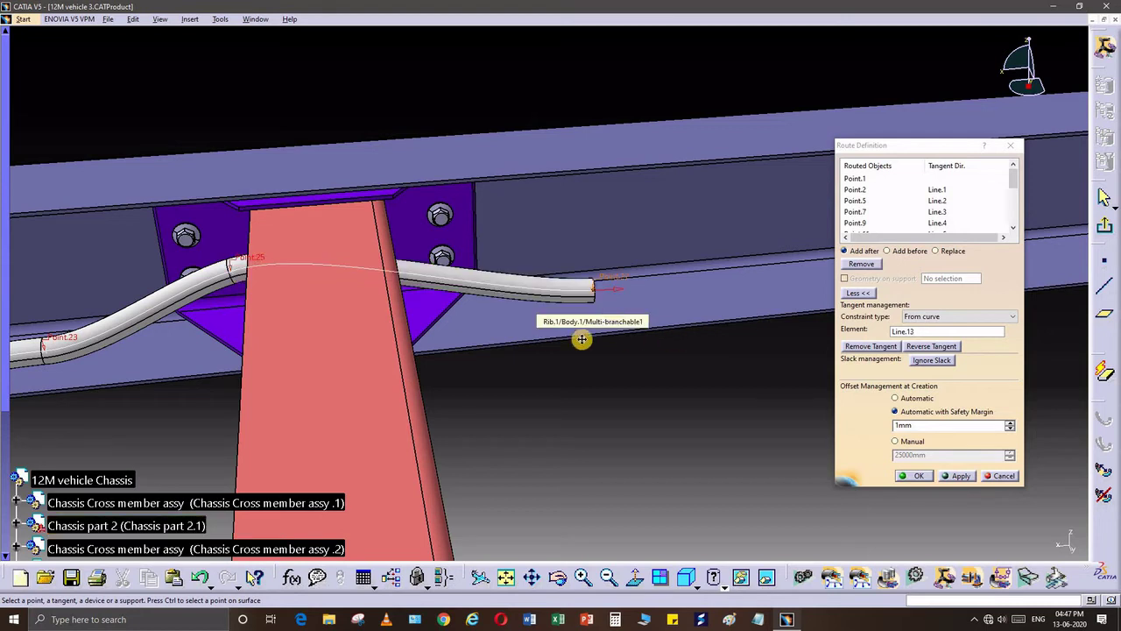
pyautogui.moveTo(358, 345); pyautogui.dragTo(716, 263, button='middle')
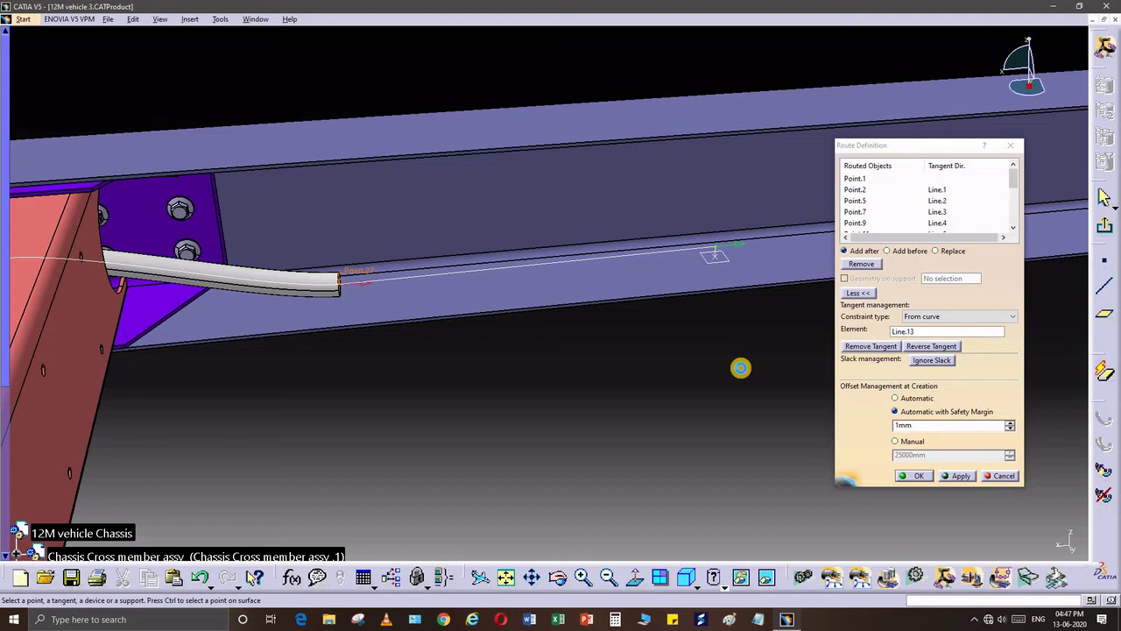
pyautogui.moveTo(566, 380); pyautogui.dragTo(409, 289, button='middle')
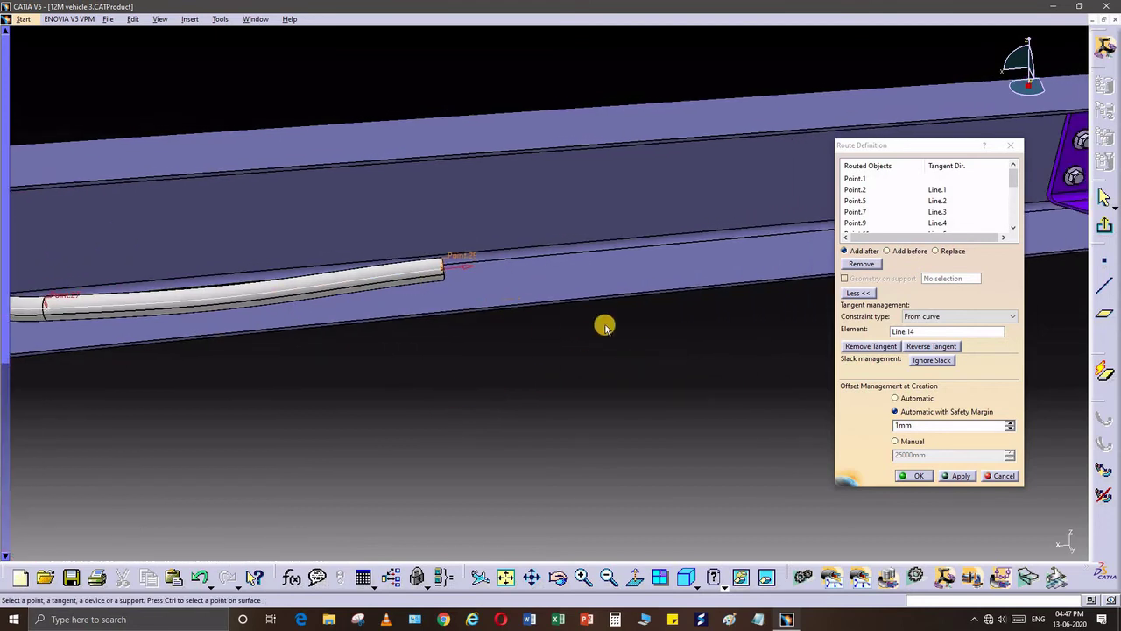
pyautogui.moveTo(710, 257); pyautogui.dragTo(710, 259, button='middle')
pyautogui.click(710, 260)
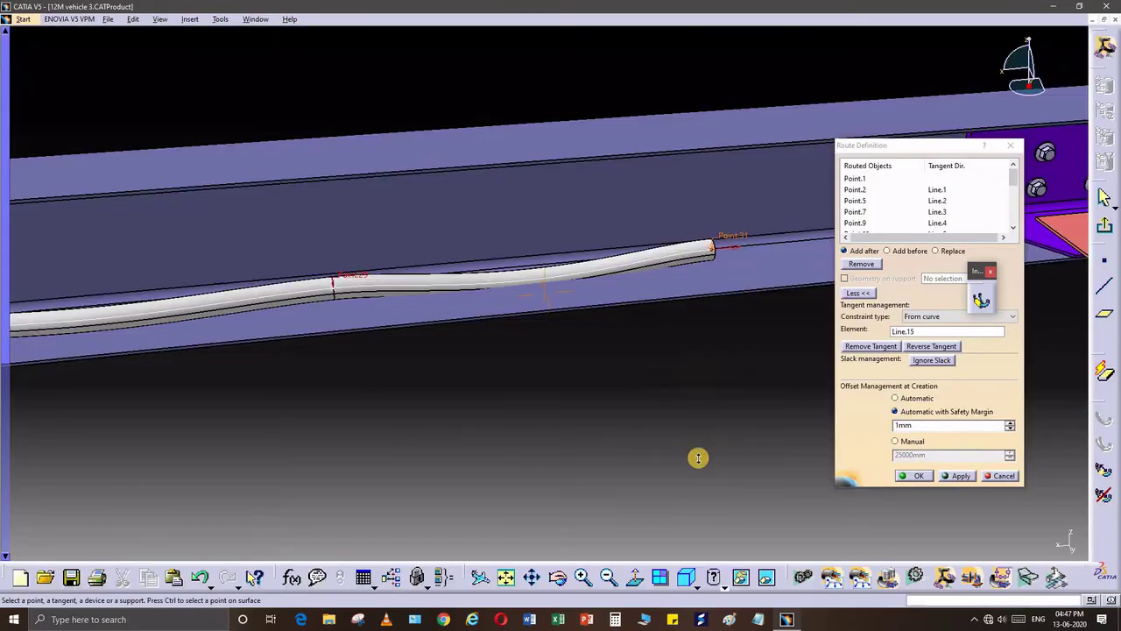
# - Extend the route past the fifth cross member along the side rail's lower flange to just before the sixth
pyautogui.keyDown('ctrl'); pyautogui.moveTo(59, 422); pyautogui.dragTo(72, 408, button='middle'); pyautogui.keyUp('ctrl')
pyautogui.scroll(-6, 636, 368)
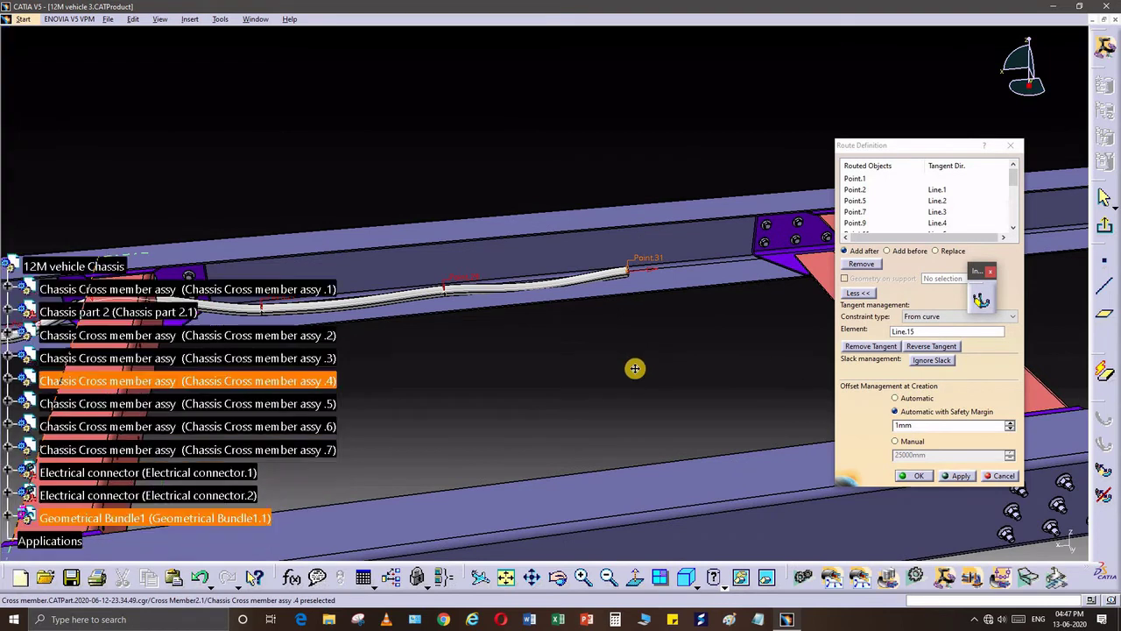
pyautogui.moveTo(715, 345); pyautogui.dragTo(420, 388, button='middle')
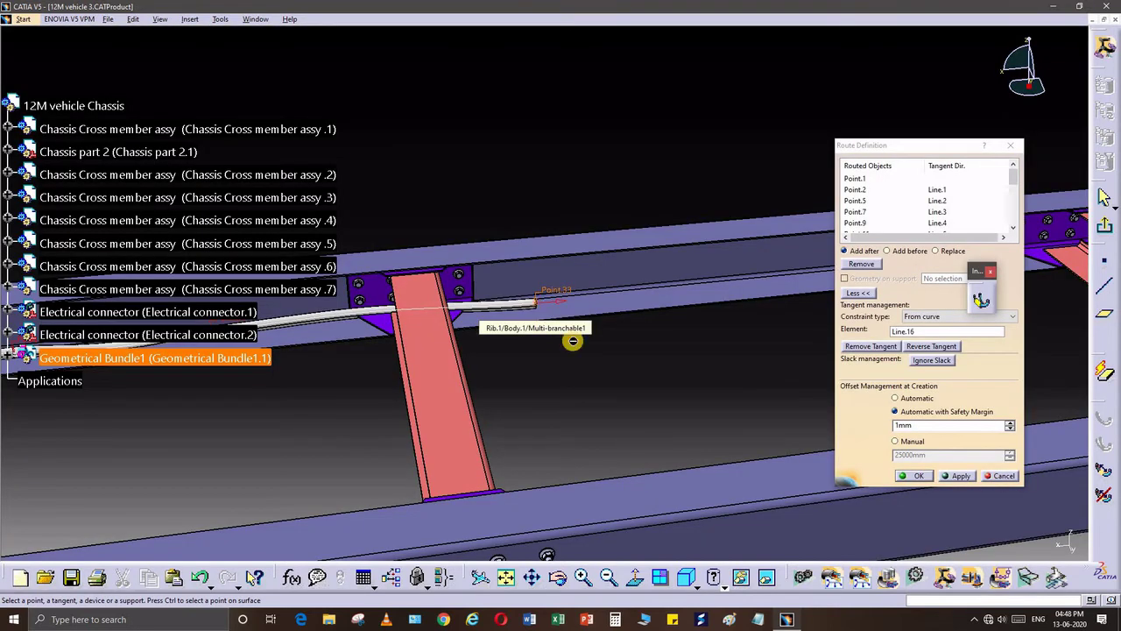
pyautogui.moveTo(300, 417); pyautogui.dragTo(500, 367, button='middle')
pyautogui.scroll(1, 500, 368)
pyautogui.moveTo(503, 320); pyautogui.dragTo(494, 313, button='middle')
pyautogui.keyDown('ctrl'); pyautogui.click(494, 314); pyautogui.keyUp('ctrl')
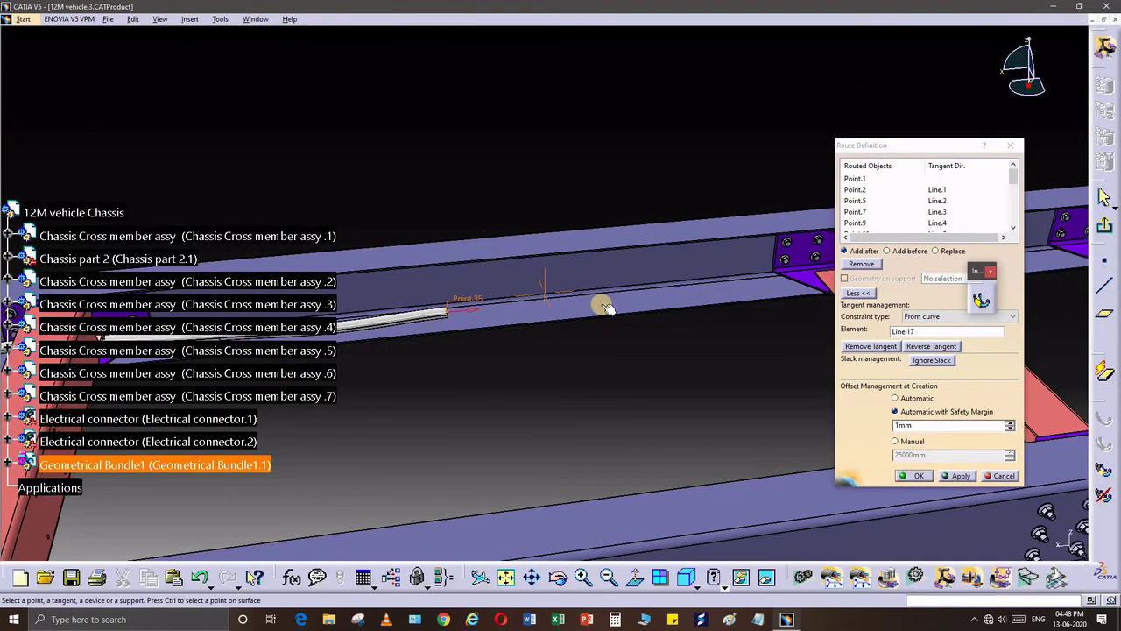
pyautogui.middleClick(615, 299)
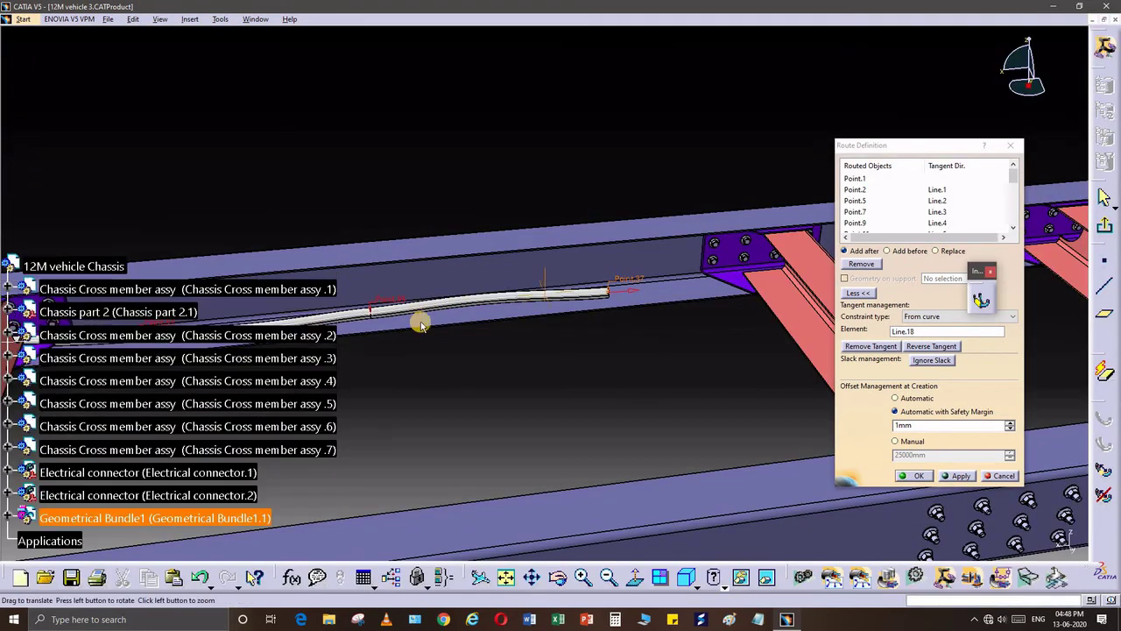
# - Add a route point on the side rail's lower flange just past the sixth cross member
pyautogui.moveTo(639, 308); pyautogui.dragTo(483, 343, button='middle')
pyautogui.moveTo(665, 286); pyautogui.dragTo(611, 297, button='middle')
pyautogui.click(607, 294)
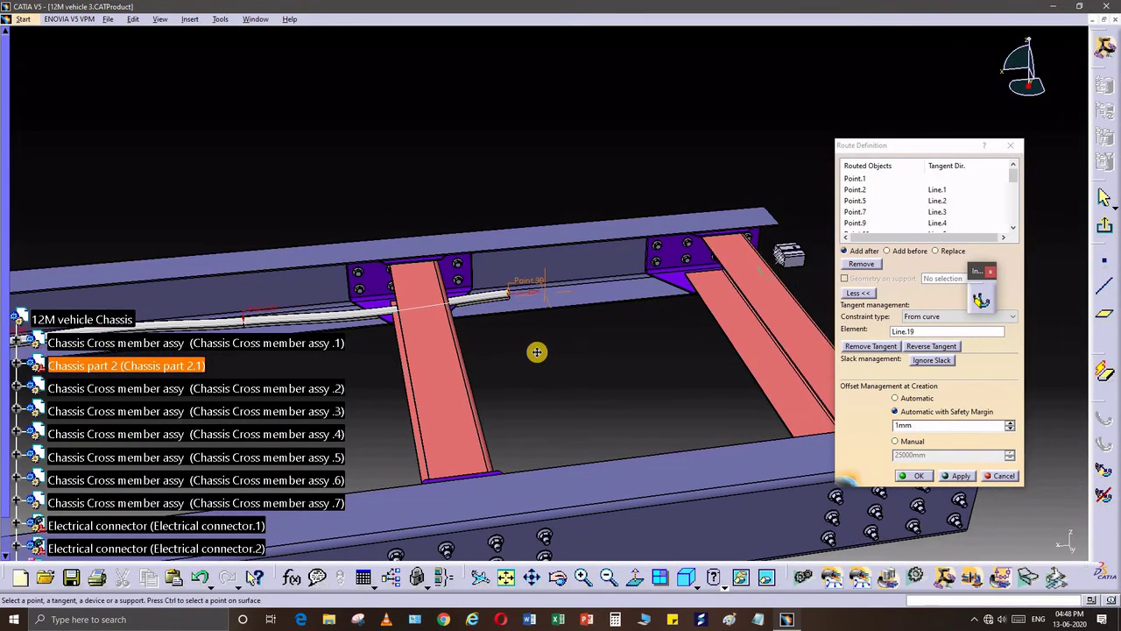
# - End the route at the point on the second electrical connector, then accept the route and the Frame Harness branch
pyautogui.moveTo(537, 352); pyautogui.dragTo(746, 271, button='middle')
pyautogui.scroll(1, 746, 271)
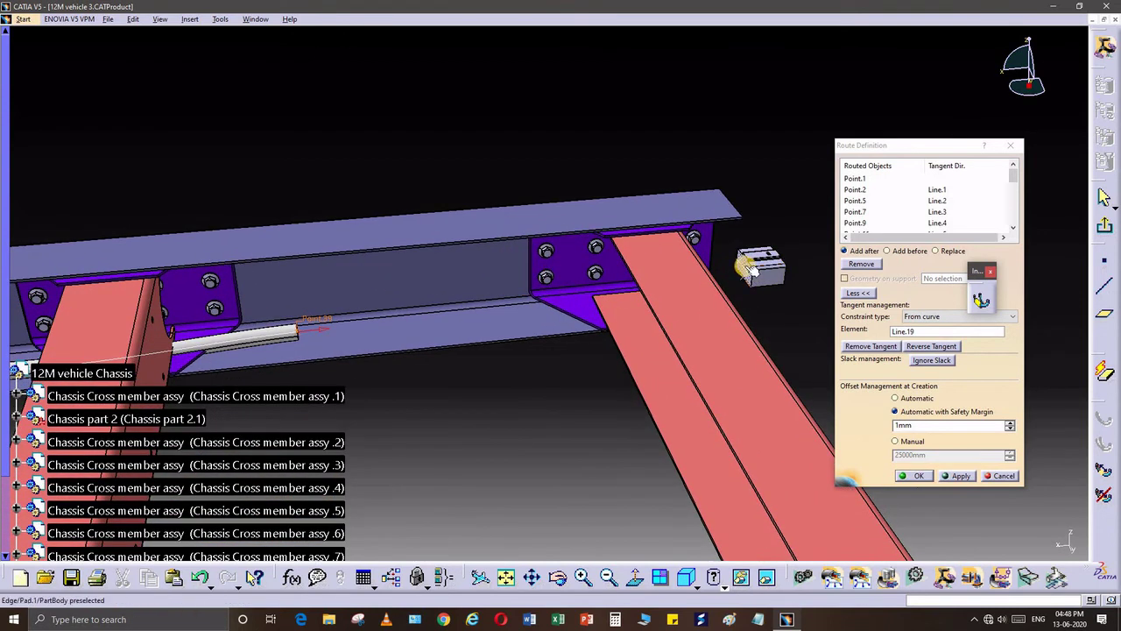
pyautogui.click(745, 266)
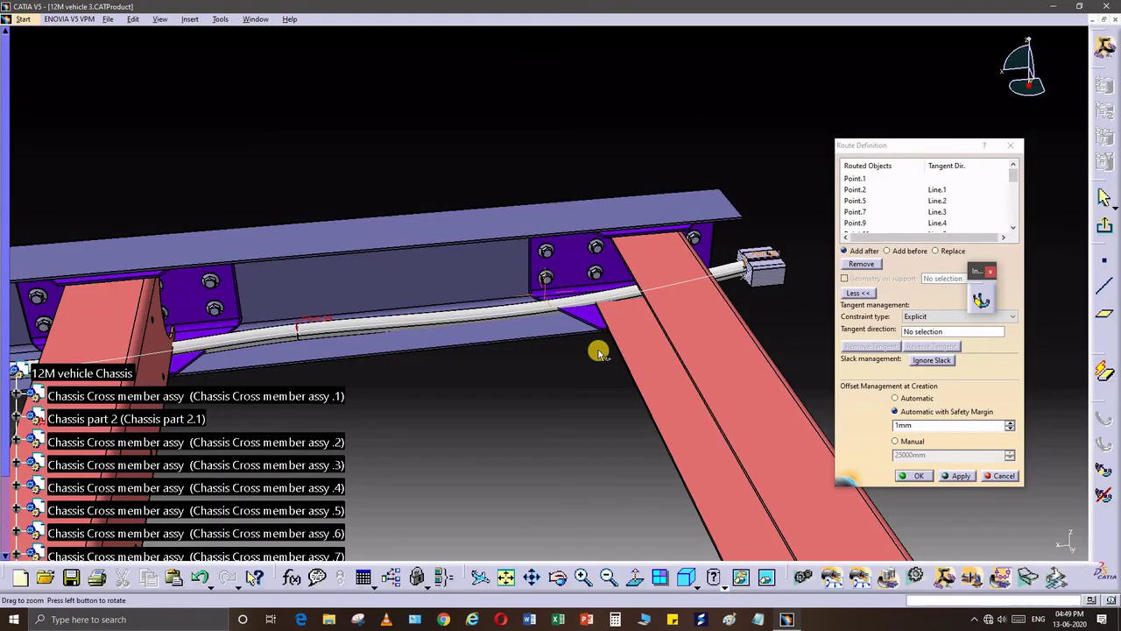
pyautogui.moveTo(684, 289); pyautogui.dragTo(822, 354, button='middle')
pyautogui.click(922, 479)
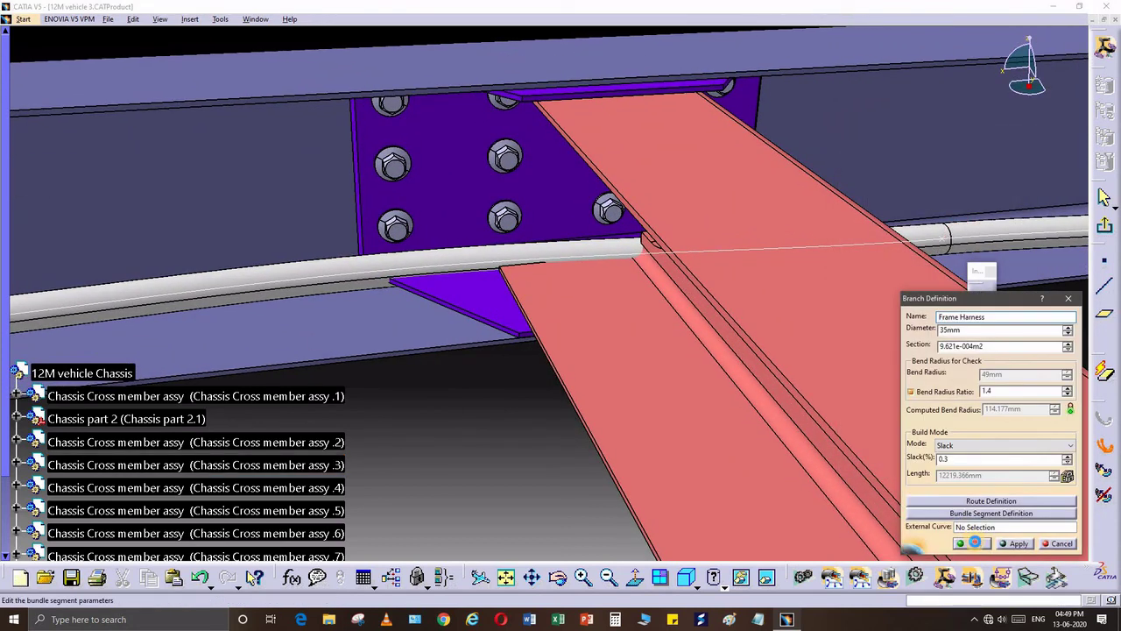
pyautogui.moveTo(719, 406); pyautogui.dragTo(976, 620, button='middle')
pyautogui.scroll(1, 977, 620)
pyautogui.click(975, 620)
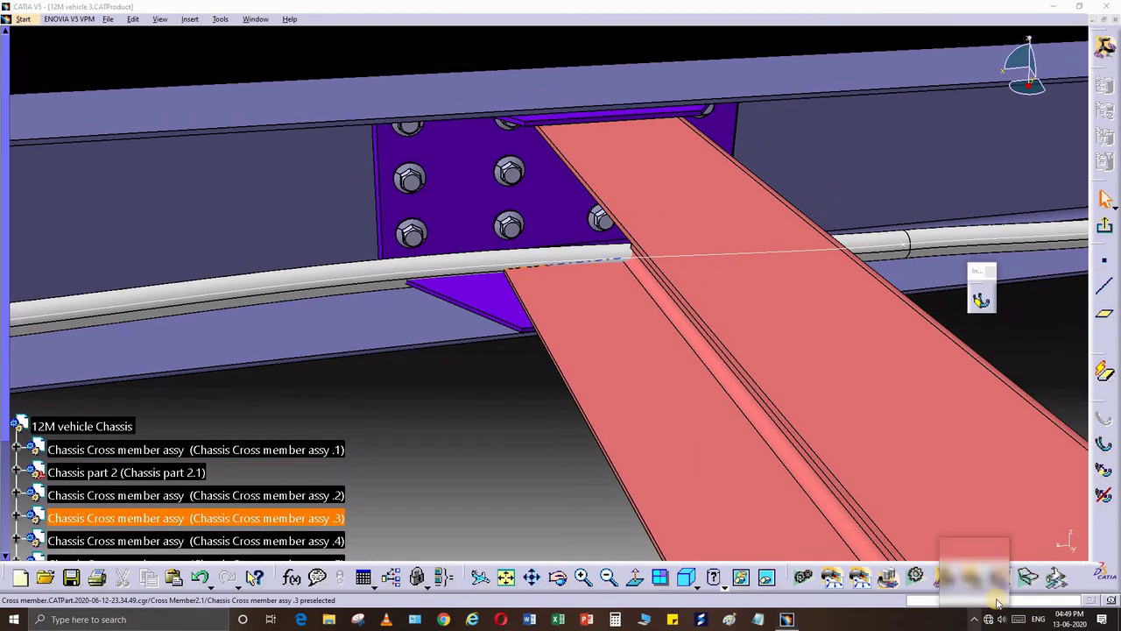